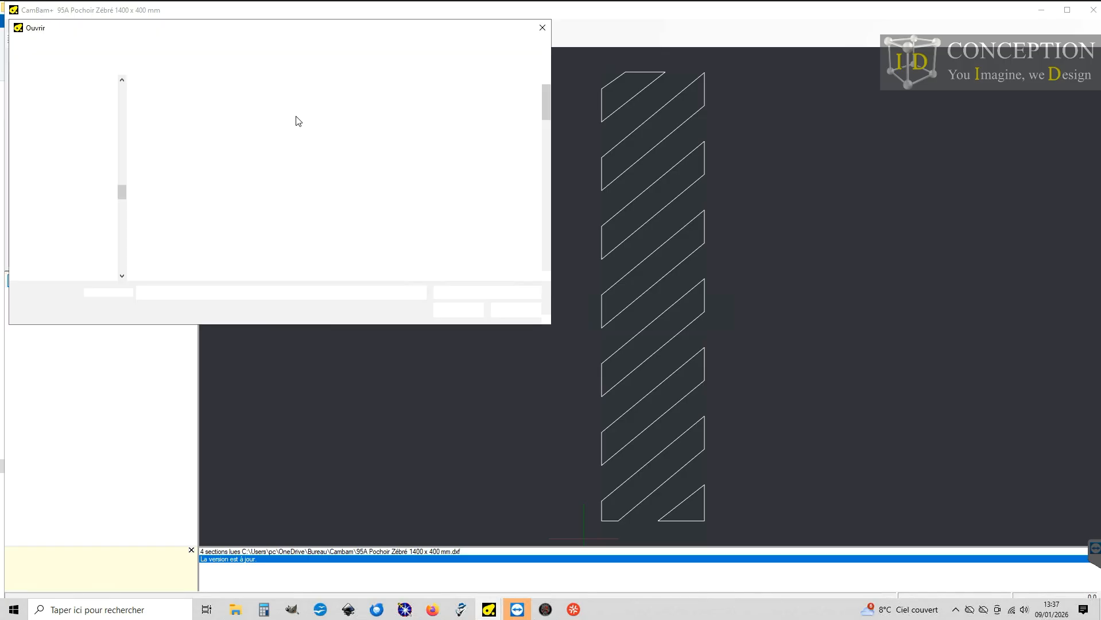
# Open the 95A Pochoir Zébré 1400 x 400 mm drawing and draw a rectangle about 398 mm wide around the stripes
pyautogui.doubleClick(160, 101)
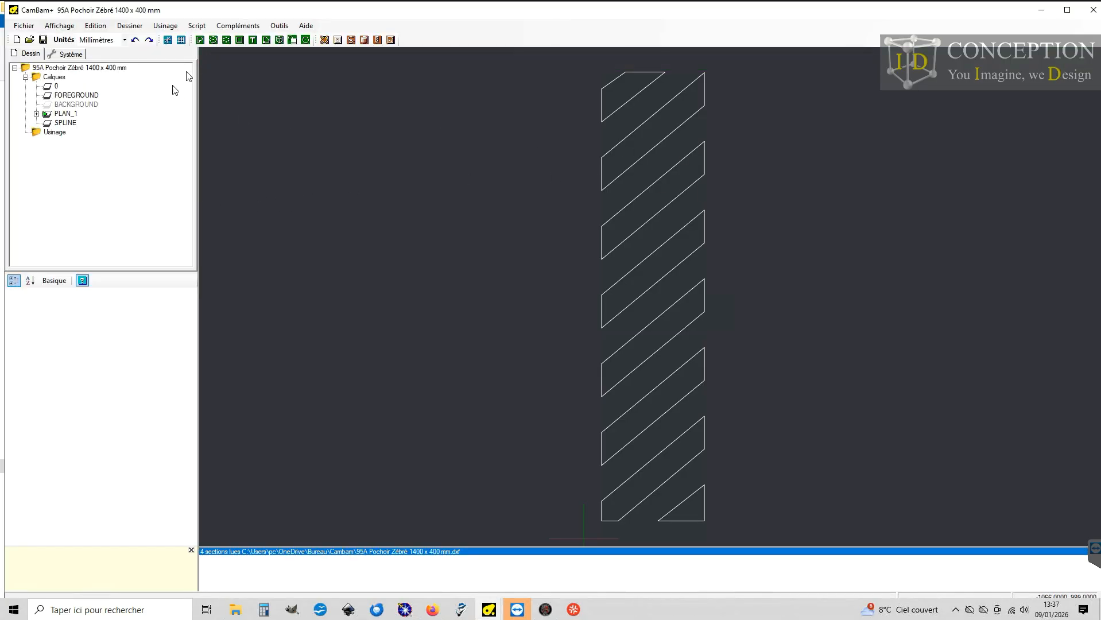
pyautogui.click(240, 40)
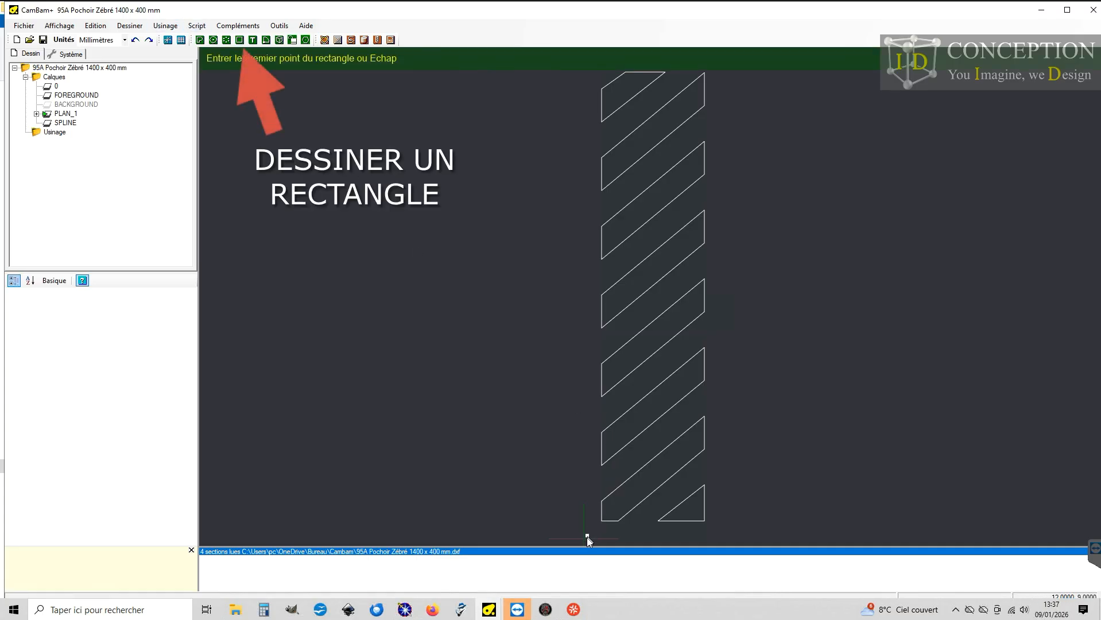
pyautogui.click(583, 539)
pyautogui.click(721, 84)
# Set the new rectangle's height to 1400 mm and its width to 400 mm
pyautogui.click(117, 394)
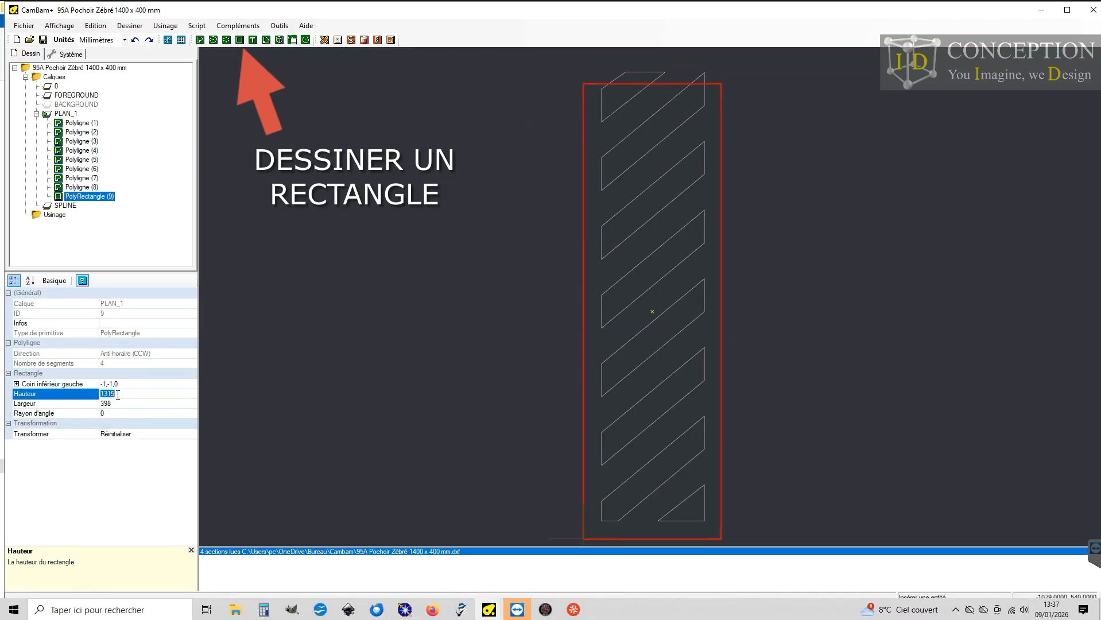
pyautogui.write('1400')
pyautogui.press('Return')
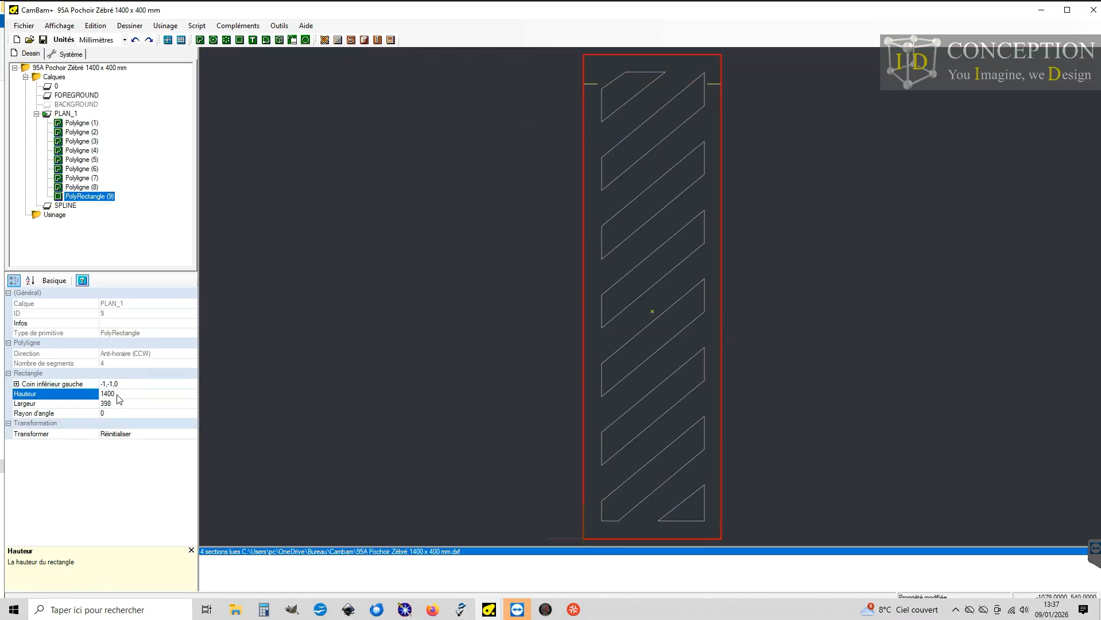
pyautogui.click(134, 403)
pyautogui.write('400')
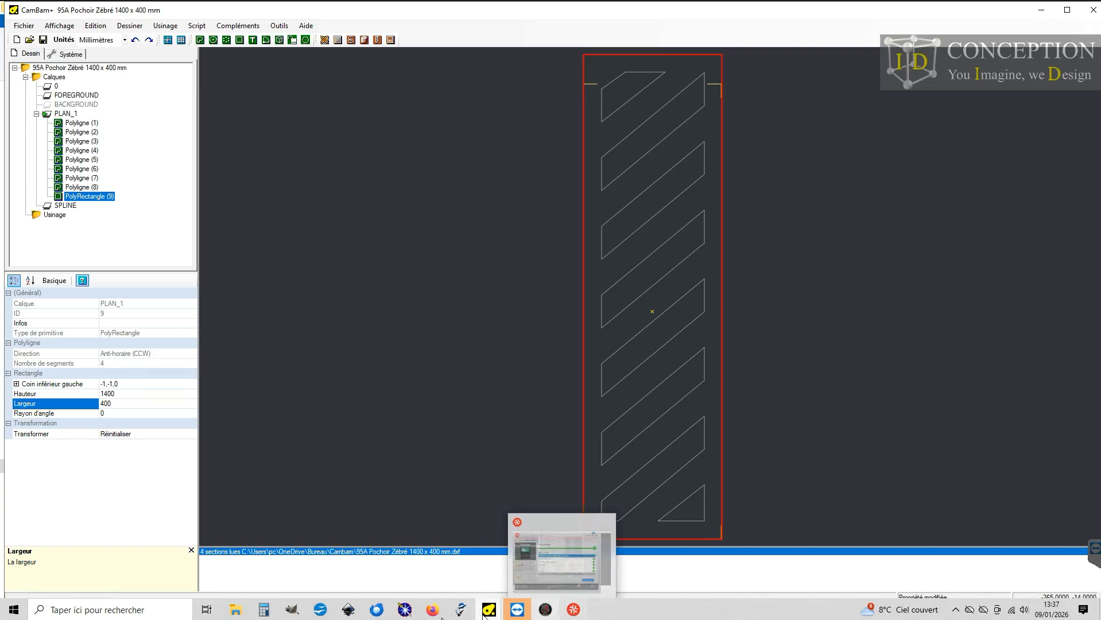
# Switch to Galaad to look at the 95A ZéBRA 30 CM drawing, return to CamBam and deselect the rectangle
pyautogui.click(395, 554)
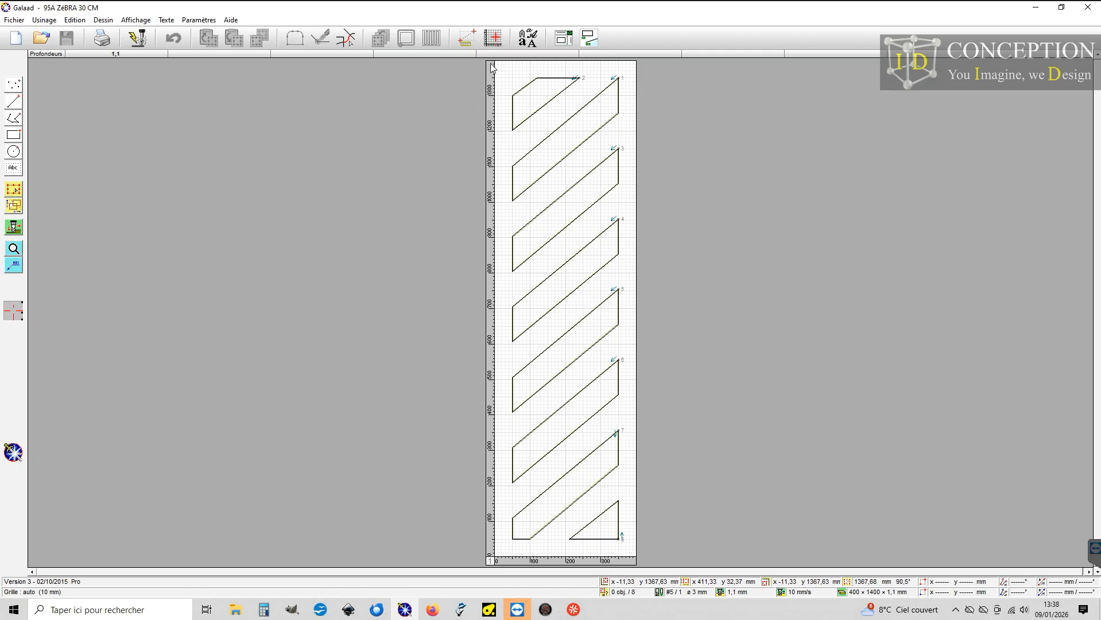
pyautogui.click(1038, 8)
pyautogui.click(445, 225)
# Move the 400 x 1400 mm rectangle up and right so its lower-left corner lies on the origin
pyautogui.scroll(2, 593, 527)
pyautogui.scroll(-2, 636, 423)
pyautogui.scroll(6, 642, 512)
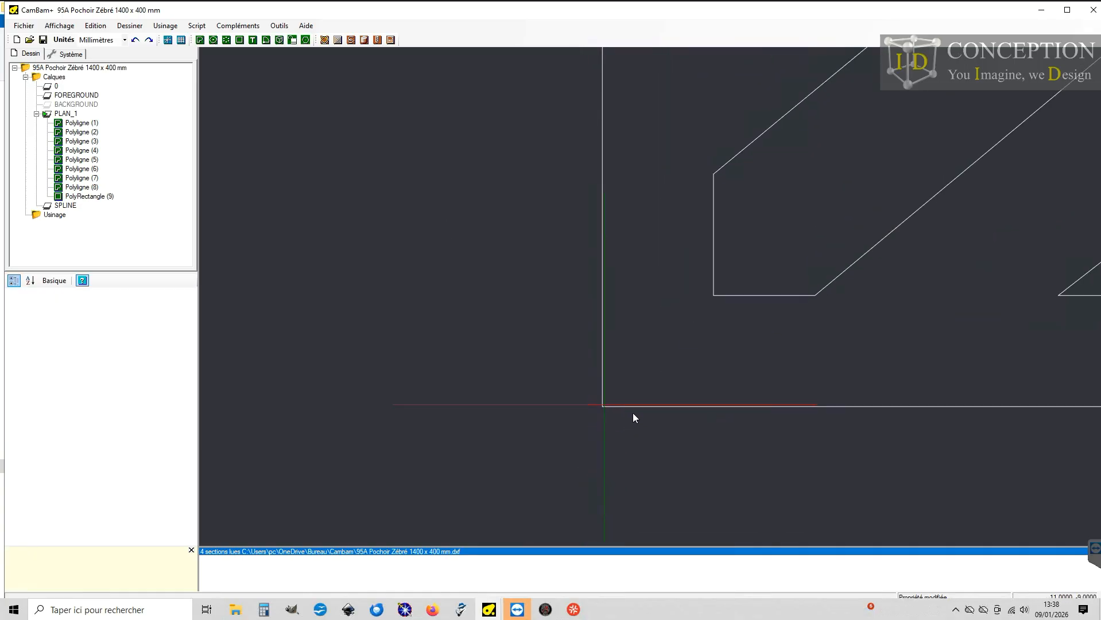
pyautogui.click(638, 407)
pyautogui.hotkey('shift', 'Up')
pyautogui.hotkey('shift', 'Right')
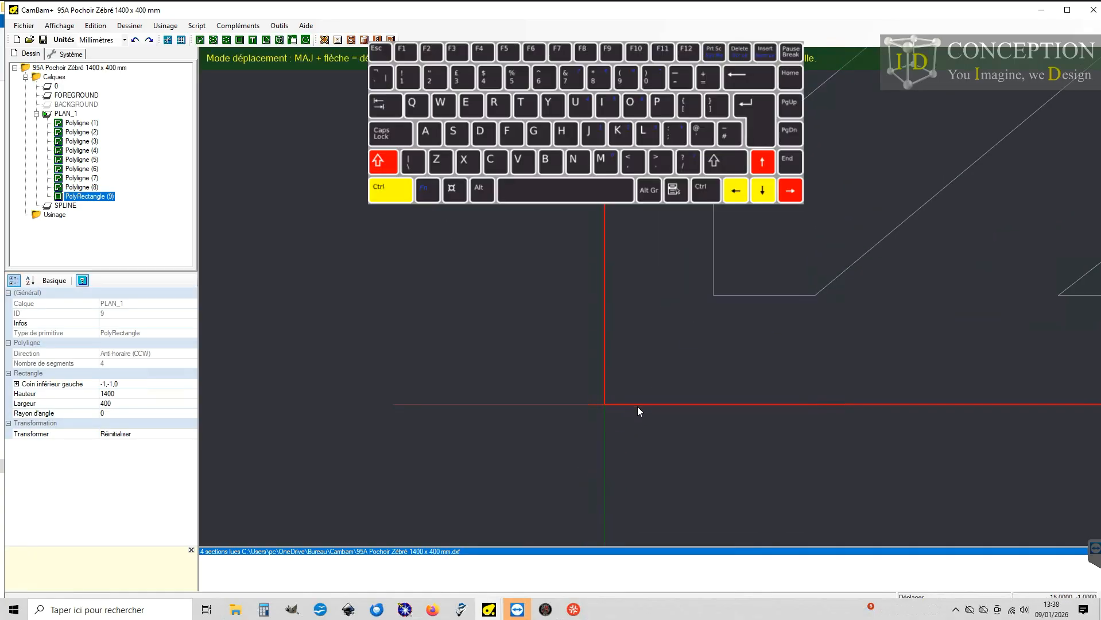
pyautogui.click(388, 338)
pyautogui.scroll(-5, 411, 453)
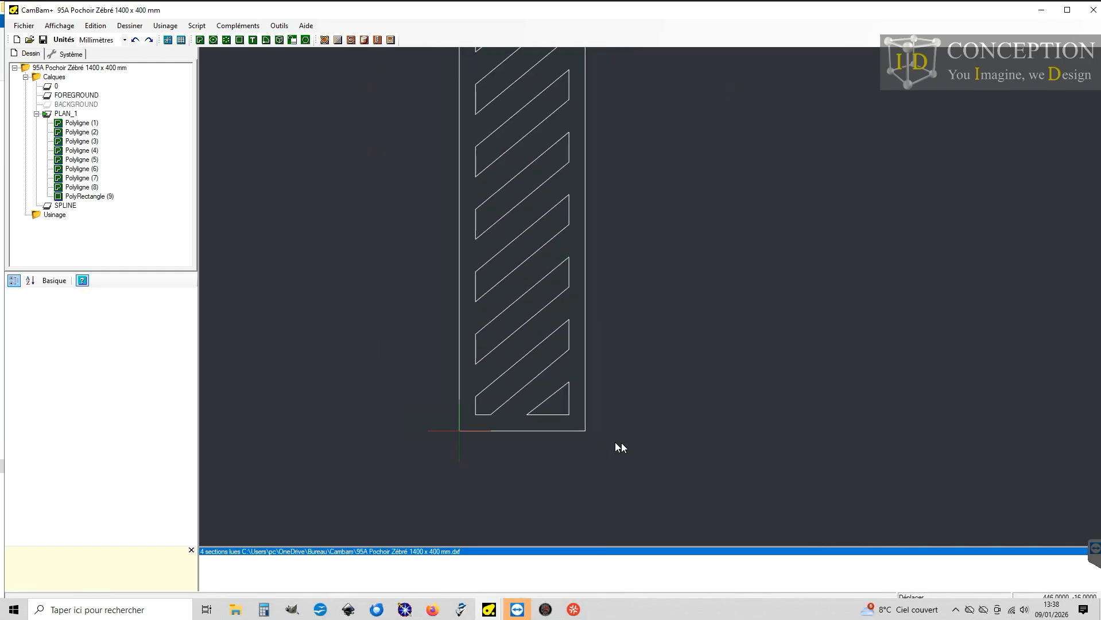
# Draw a second rectangle about 1675 mm wide from the origin, enclosing the whole stencil
pyautogui.click(239, 40)
pyautogui.click(527, 474)
pyautogui.click(796, 138)
pyautogui.press('Escape')
# Set the outer rectangle's height to 1400 mm and its width to 1200 mm
pyautogui.click(134, 394)
pyautogui.write('14')
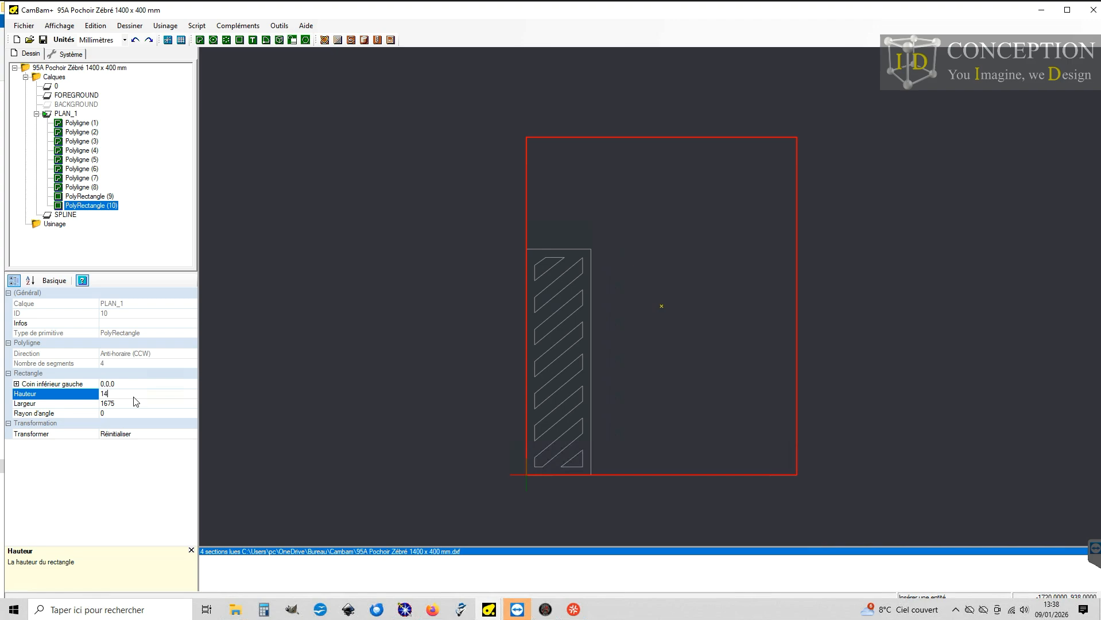
pyautogui.press('Return')
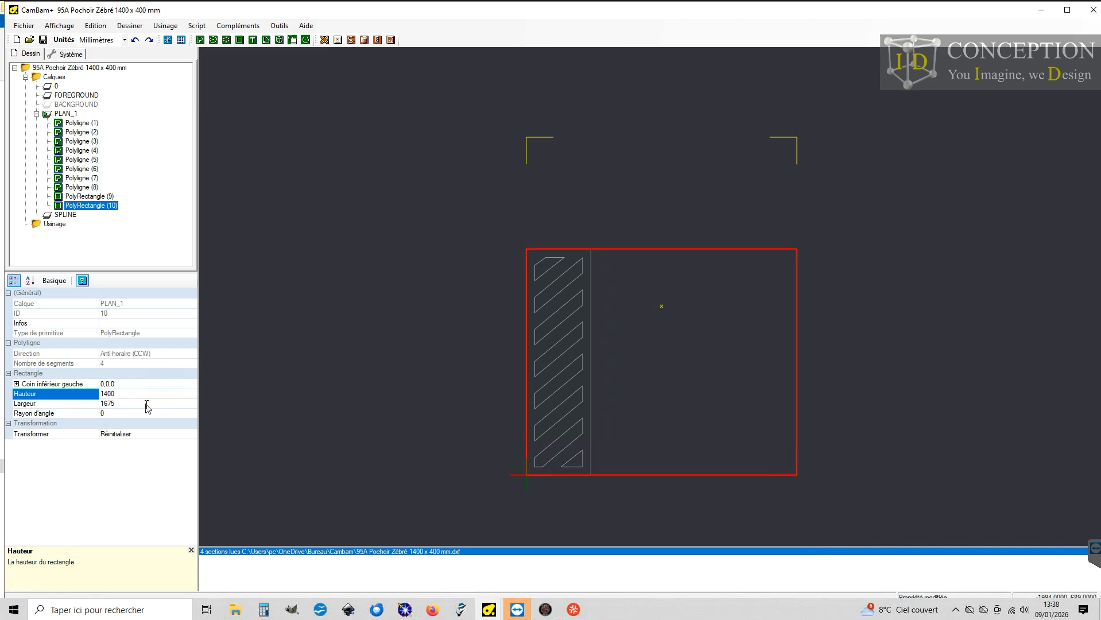
pyautogui.click(144, 405)
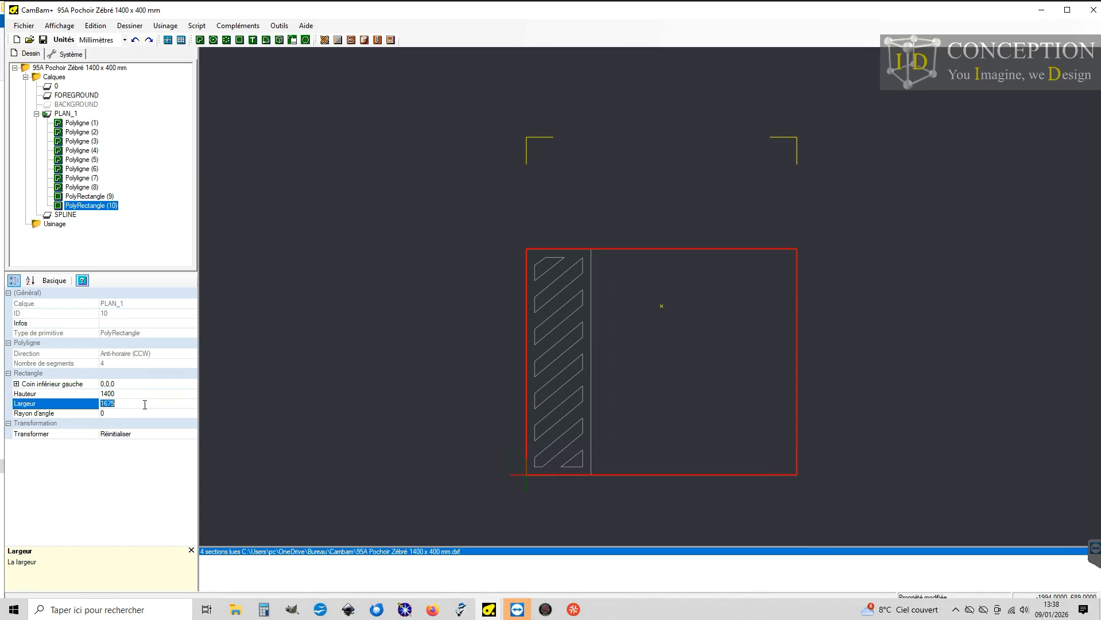
pyautogui.write('1200')
pyautogui.press('Return')
pyautogui.click(680, 344)
# Create a contour machining operation on the eight stripe polylines with the Prozon MDF 6mm F3.00mm style
pyautogui.scroll(5, 608, 450)
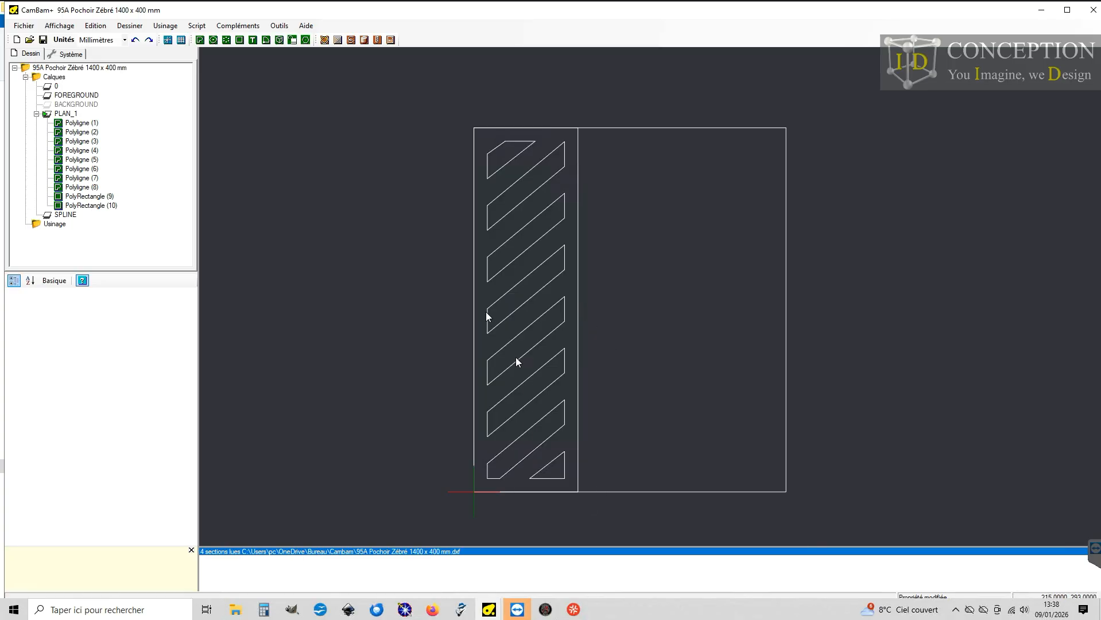
pyautogui.moveTo(466, 133); pyautogui.dragTo(631, 516)
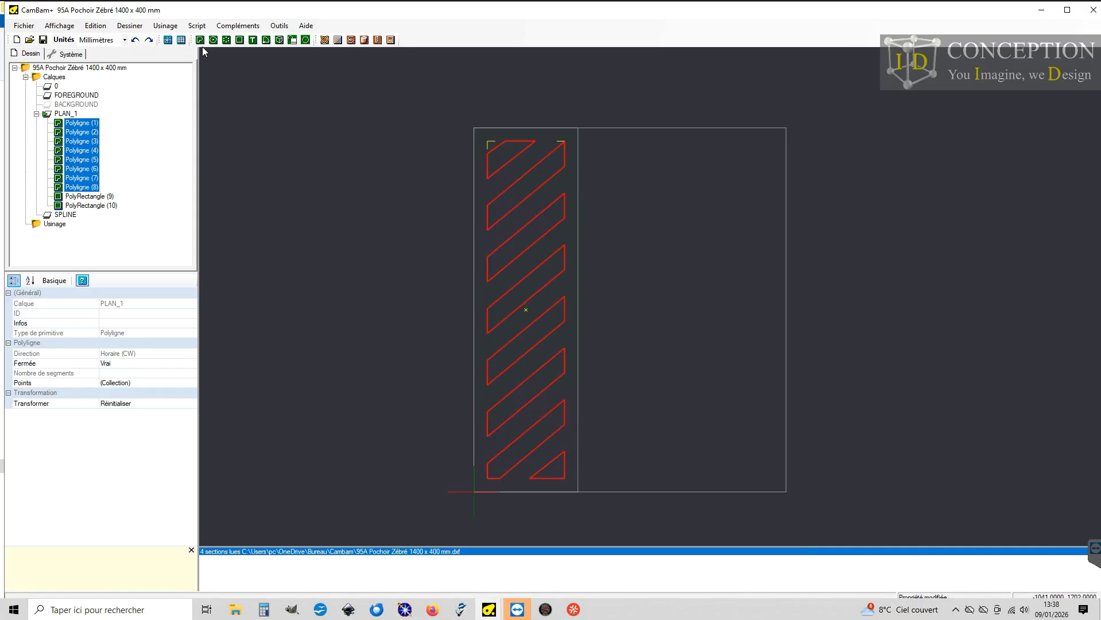
pyautogui.click(325, 40)
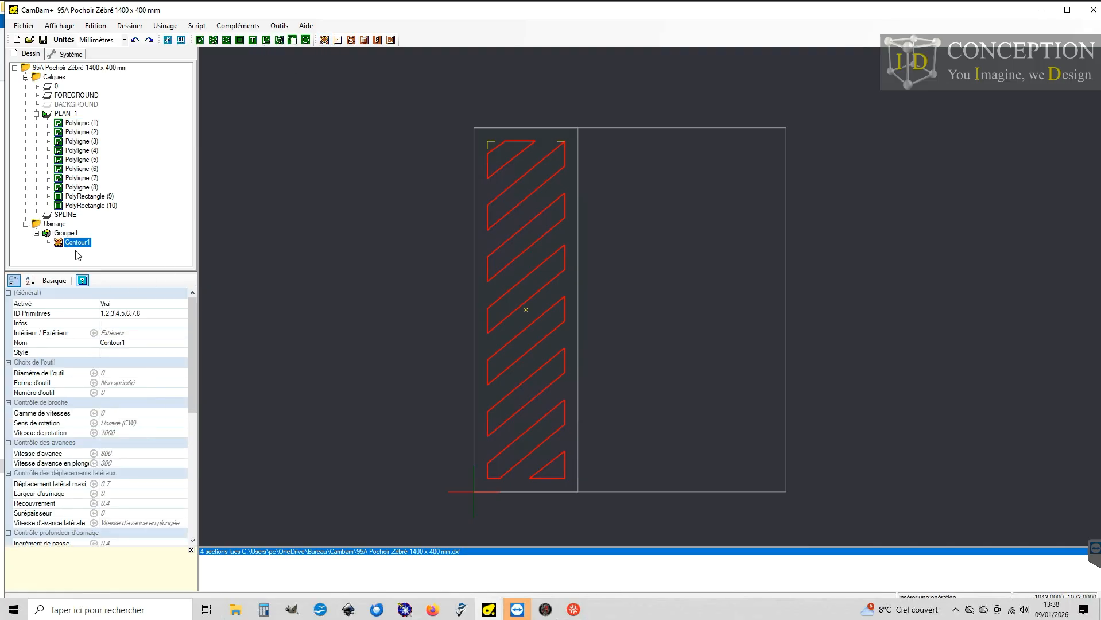
pyautogui.click(183, 352)
pyautogui.click(182, 352)
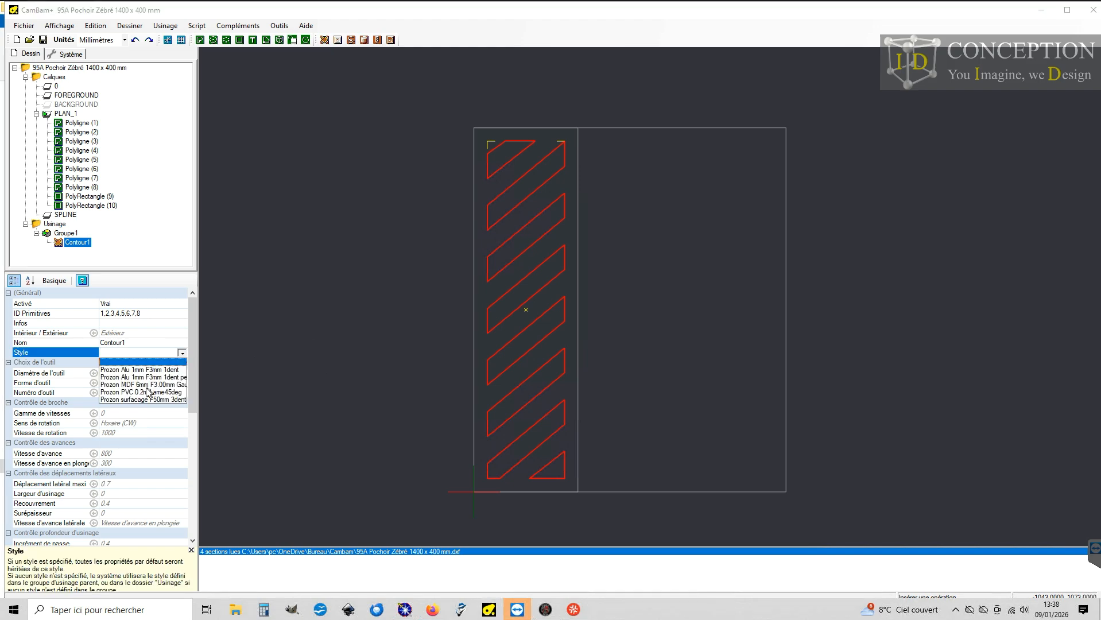
pyautogui.click(149, 385)
# Generate the contour operation's toolpaths and display their cut widths
pyautogui.rightClick(84, 243)
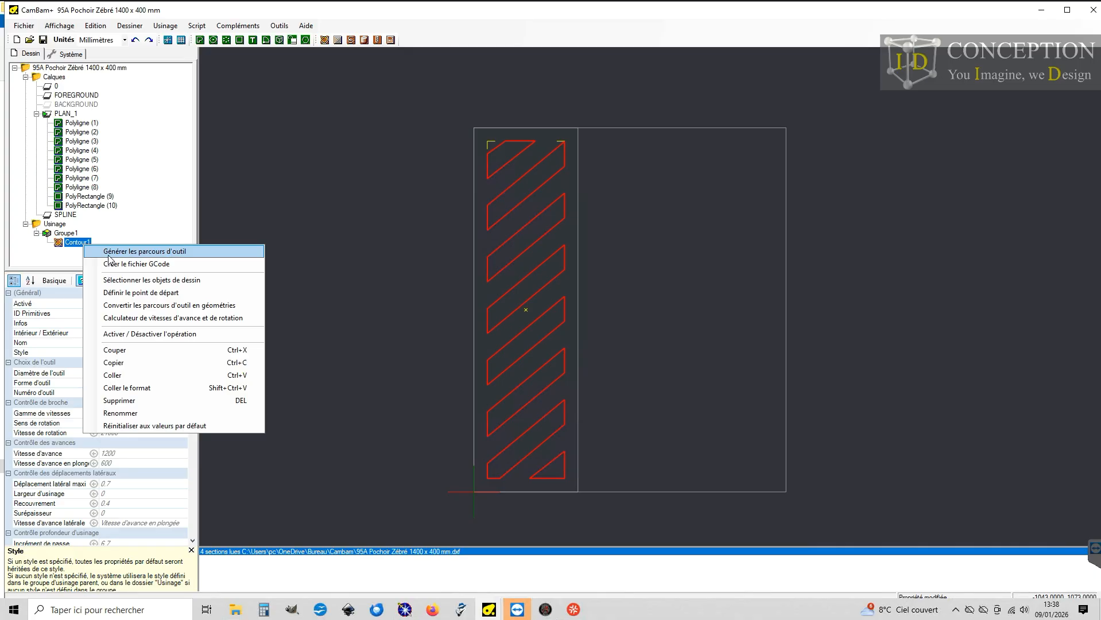
pyautogui.click(109, 255)
pyautogui.scroll(6, 532, 295)
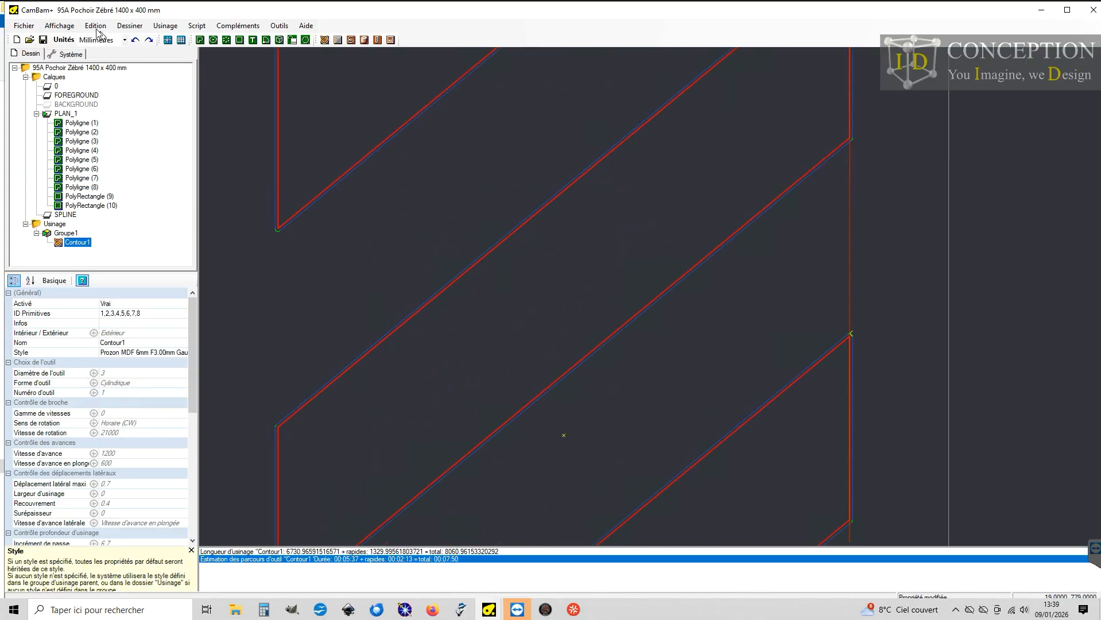
pyautogui.click(60, 26)
pyautogui.click(94, 92)
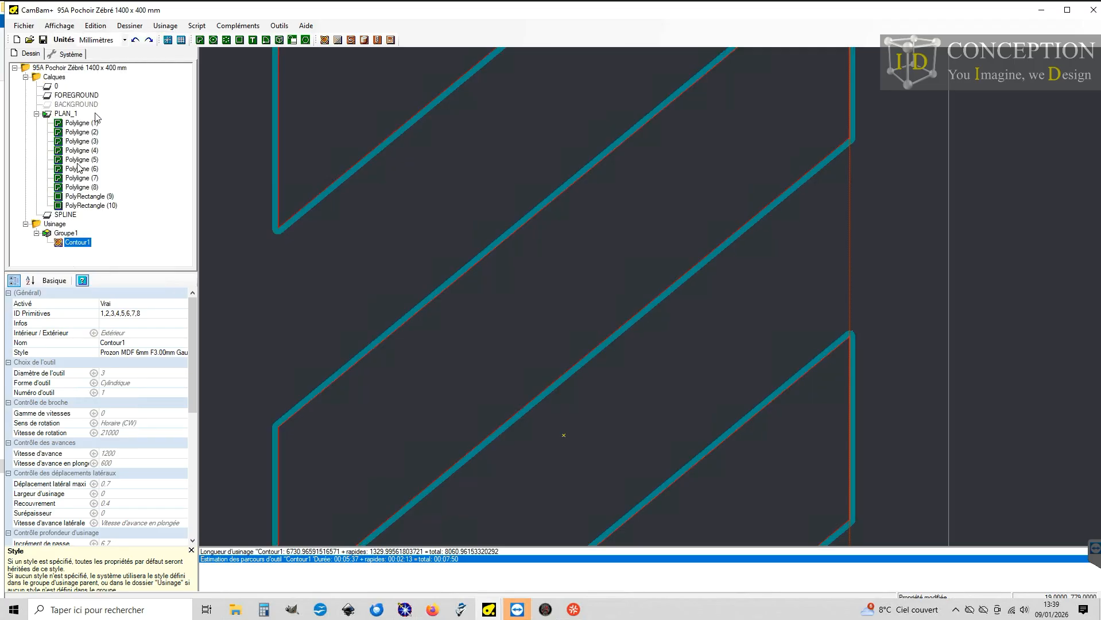
# Set the contour operation's cutting side to Intérieur and regenerate its toolpaths
pyautogui.click(177, 335)
pyautogui.click(182, 334)
pyautogui.click(122, 352)
pyautogui.scroll(-5, 581, 360)
pyautogui.rightClick(80, 242)
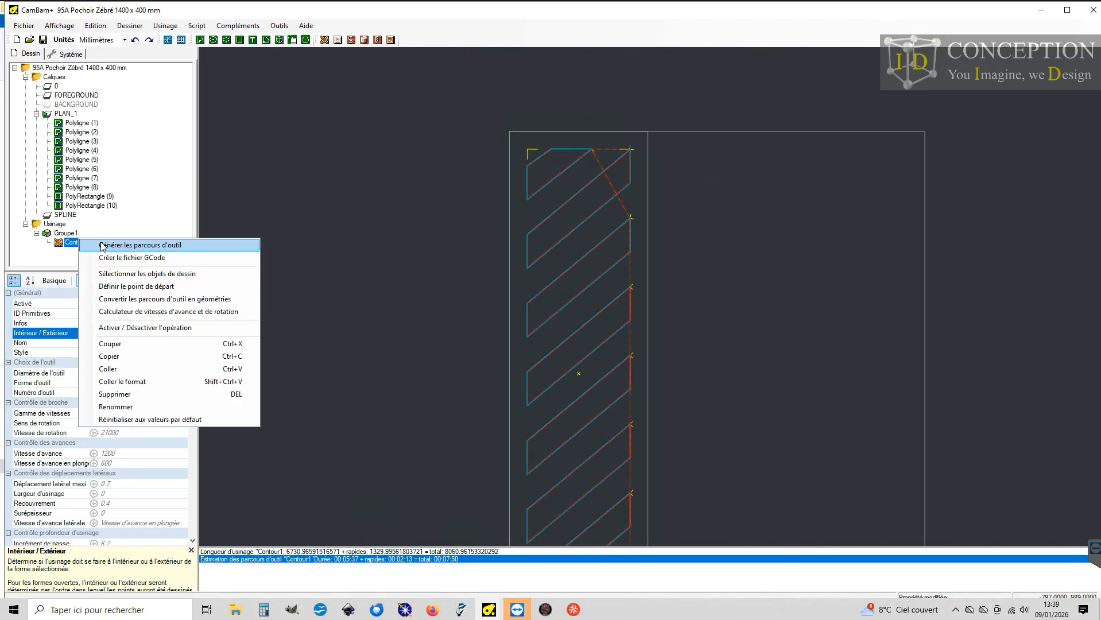
pyautogui.click(103, 246)
# Examine the interior toolpaths along the stencil's stripes
pyautogui.scroll(-2, 598, 300)
pyautogui.scroll(1, 624, 413)
pyautogui.scroll(1, 623, 413)
pyautogui.scroll(1, 633, 275)
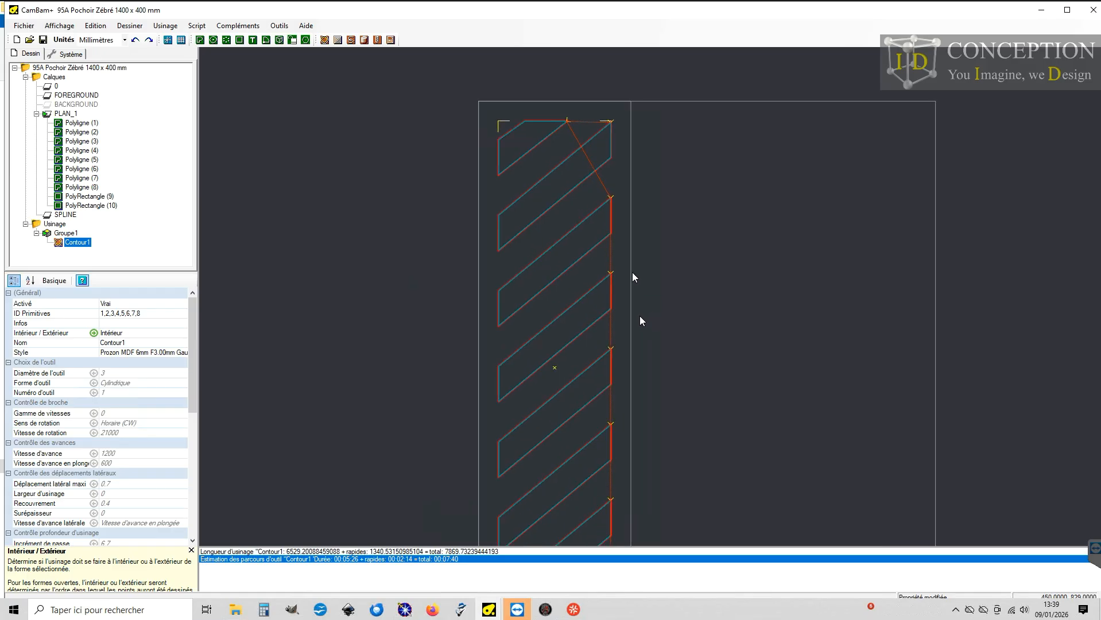
pyautogui.scroll(-3, 590, 131)
pyautogui.scroll(3, 611, 453)
pyautogui.scroll(1, 597, 401)
pyautogui.scroll(-3, 582, 358)
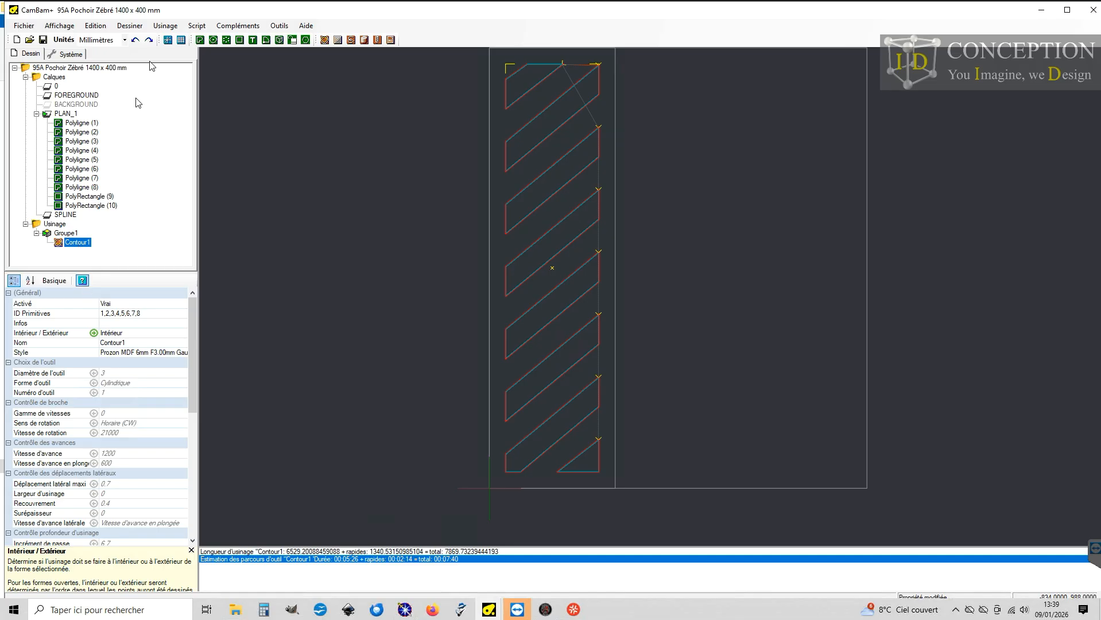
pyautogui.click(200, 40)
pyautogui.scroll(-2, 526, 241)
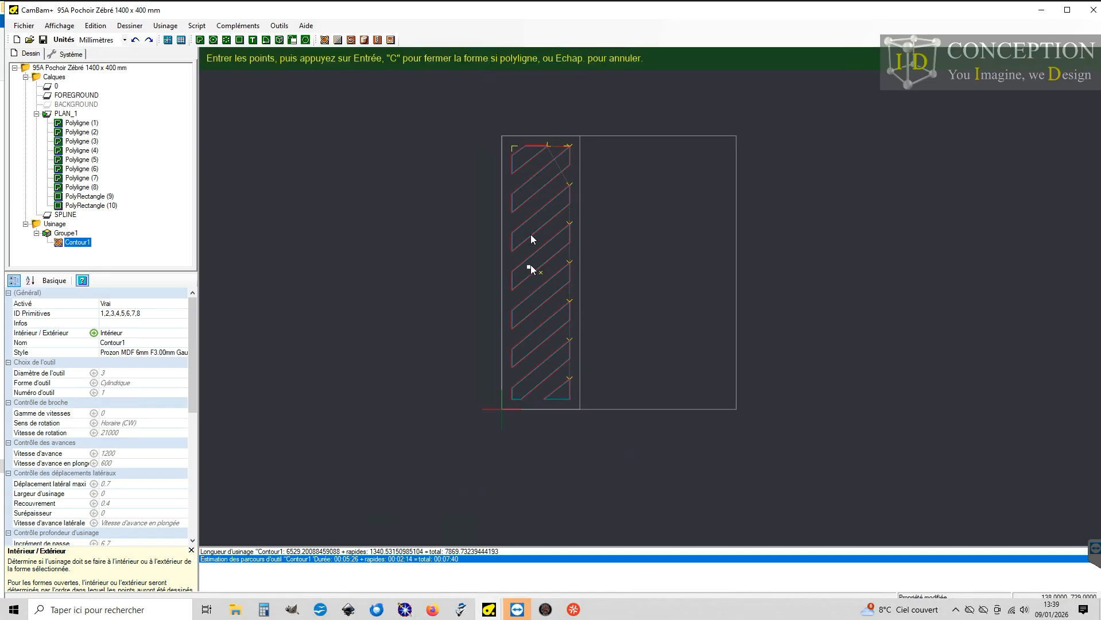
pyautogui.click(502, 136)
pyautogui.click(579, 136)
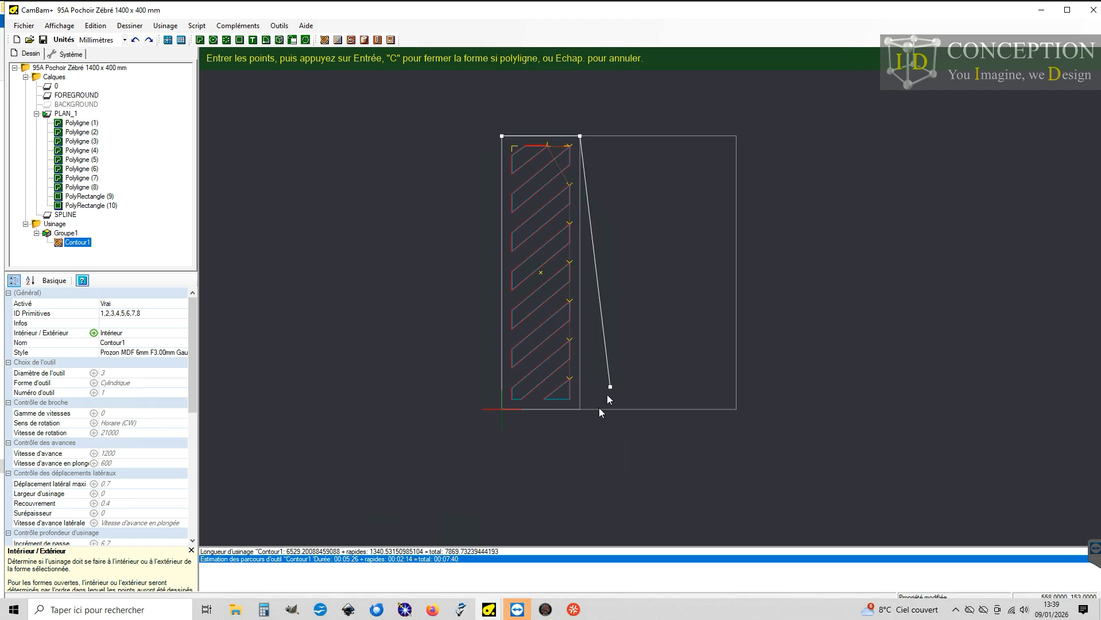
pyautogui.scroll(3, 579, 416)
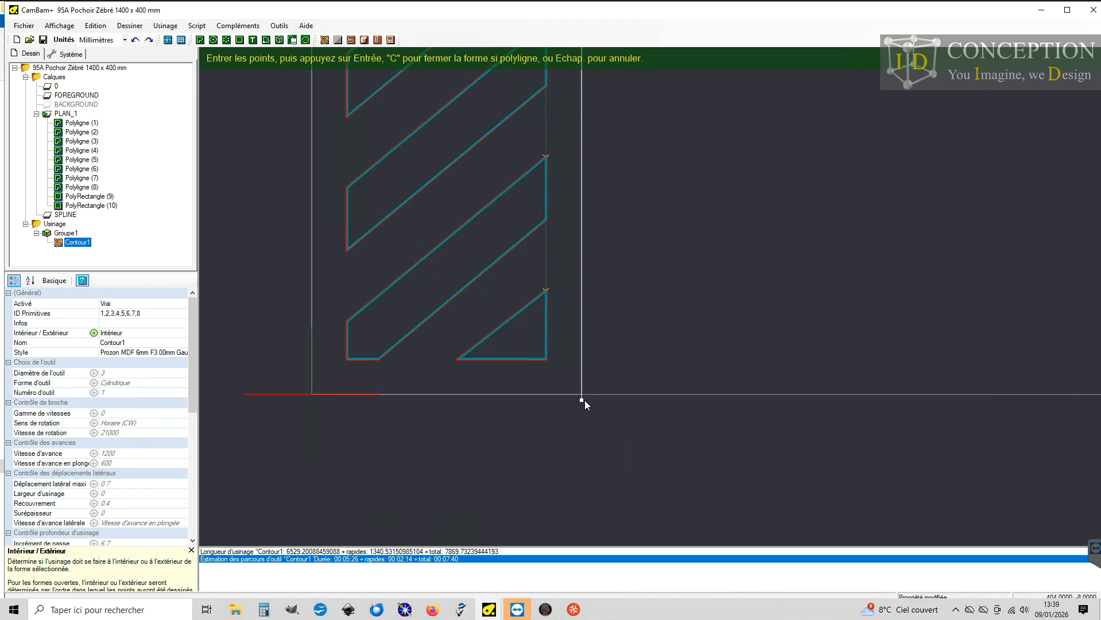
pyautogui.click(582, 394)
pyautogui.press('Return')
pyautogui.scroll(-2, 741, 393)
pyautogui.scroll(-3, 719, 409)
pyautogui.scroll(3, 666, 245)
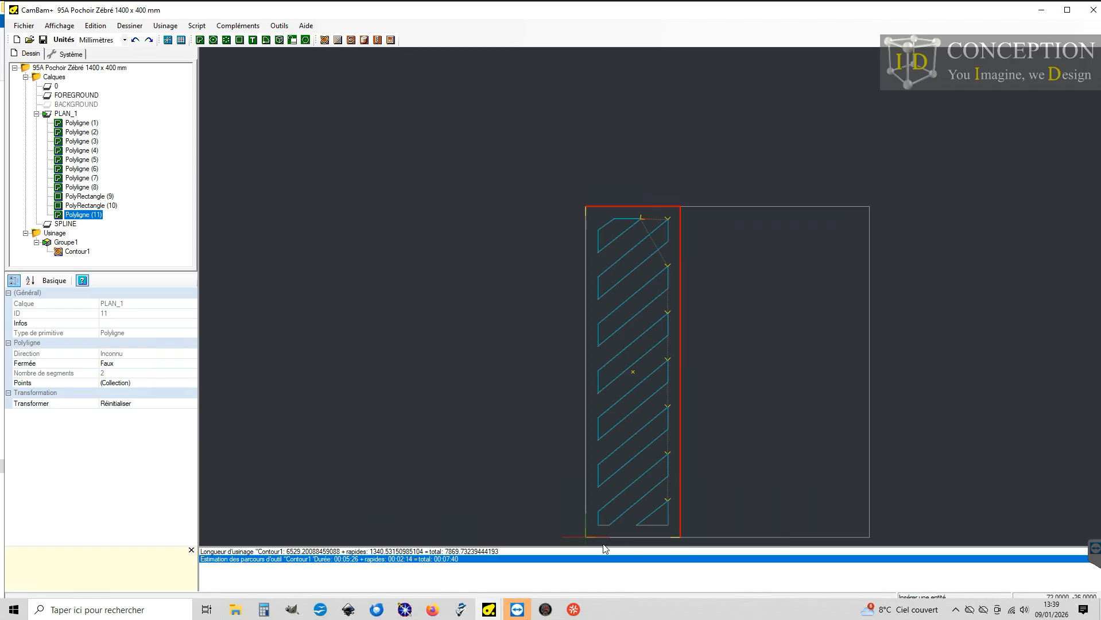
pyautogui.press('Delete')
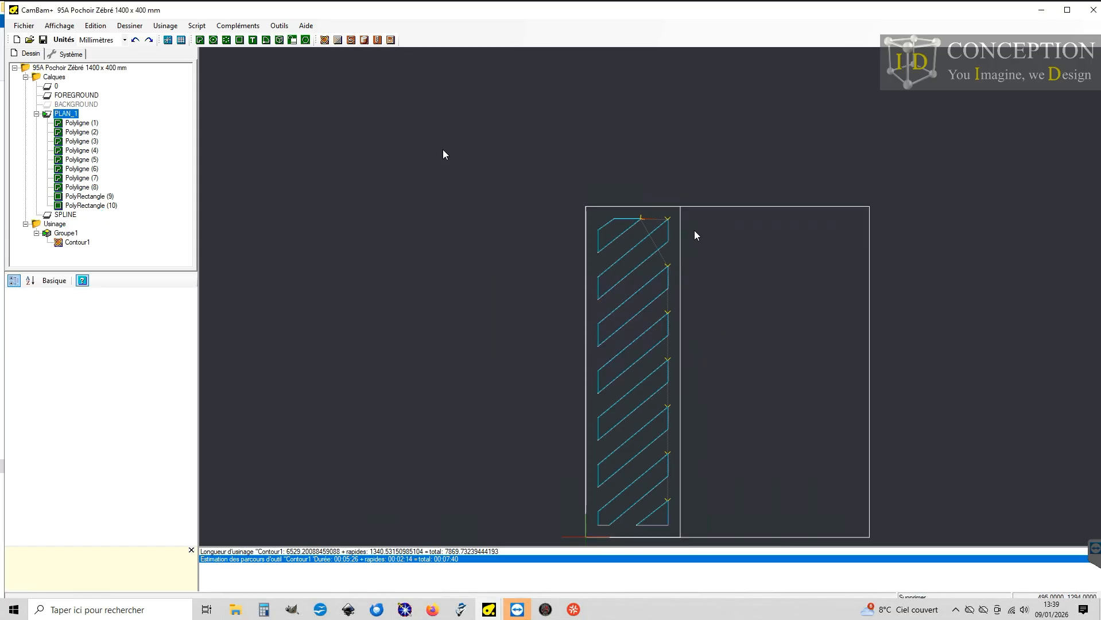
# Draw a vertical polyline along the 400 mm rectangle's right edge, from its upper corner to slightly below the lower edge
pyautogui.click(200, 40)
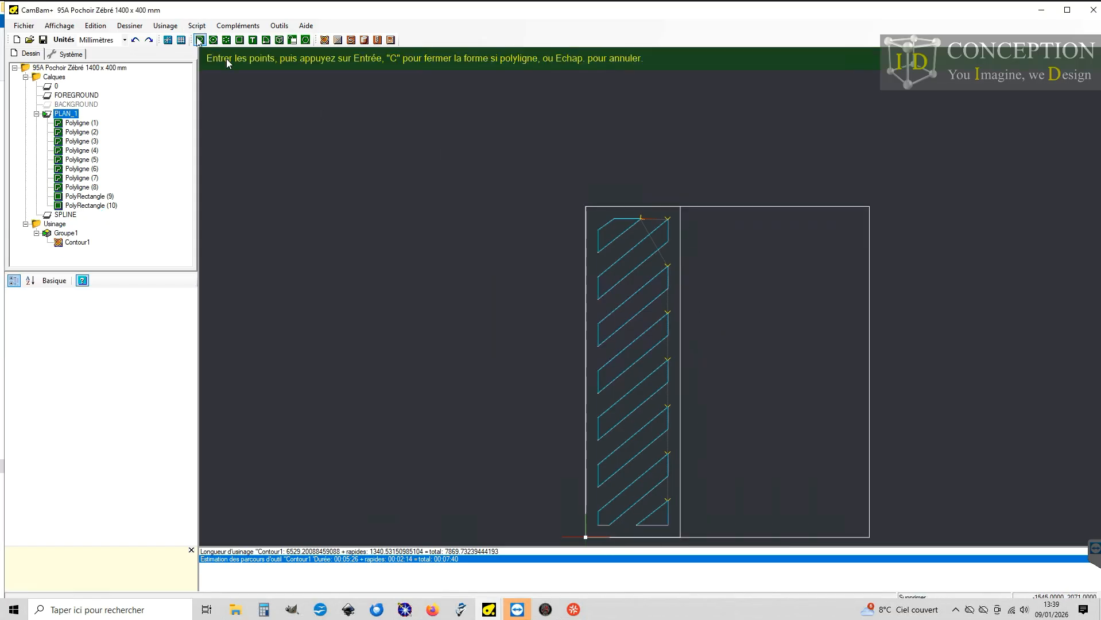
pyautogui.click(680, 206)
pyautogui.scroll(2, 665, 439)
pyautogui.scroll(-2, 660, 347)
pyautogui.scroll(7, 666, 442)
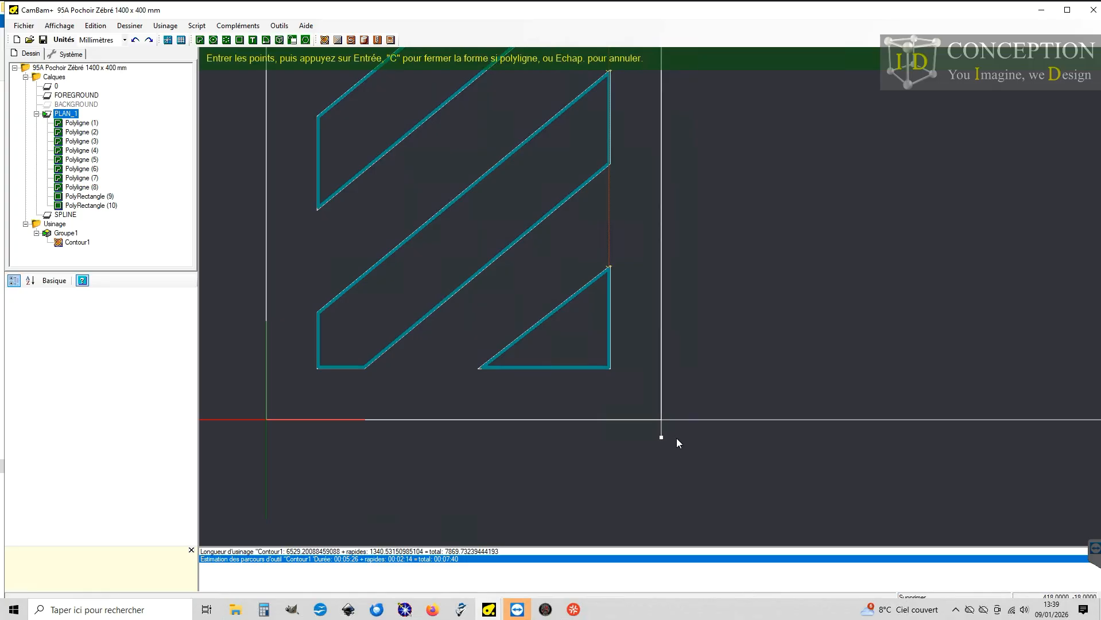
pyautogui.press('shift')
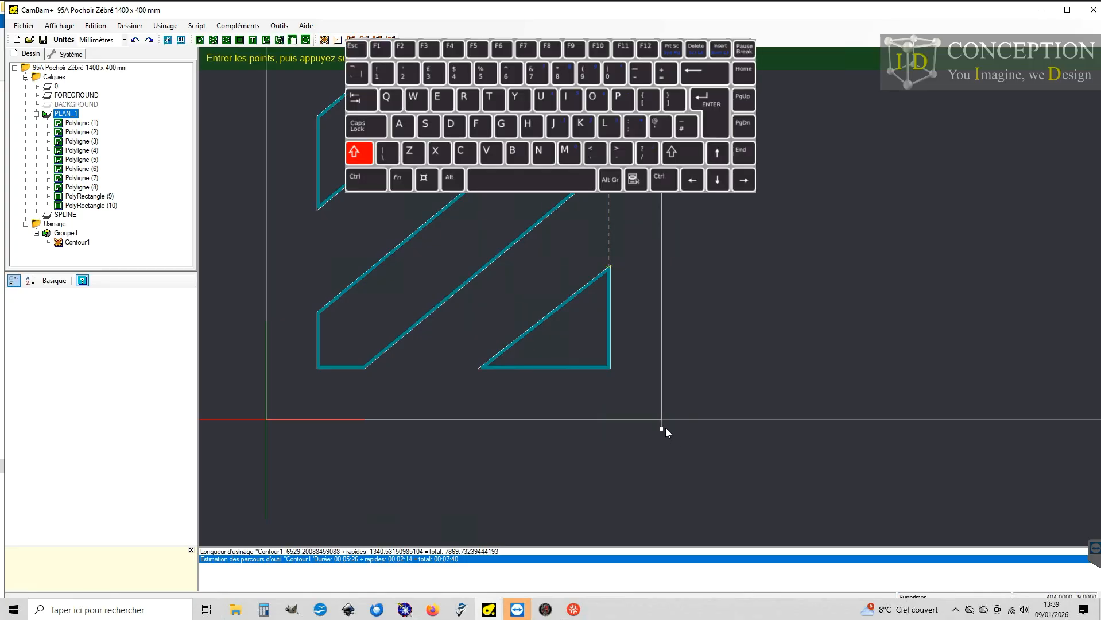
pyautogui.click(662, 428)
pyautogui.press('Return')
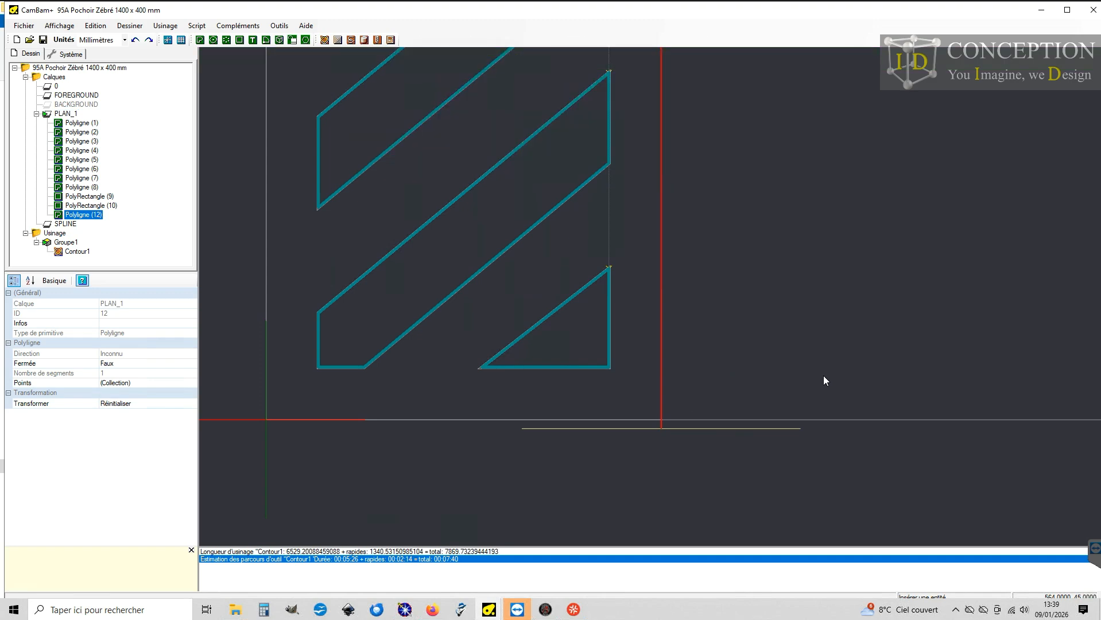
# Shift the vertical line slightly upward so it extends past the panel's upper edge, and check its end
pyautogui.scroll(-5, 631, 406)
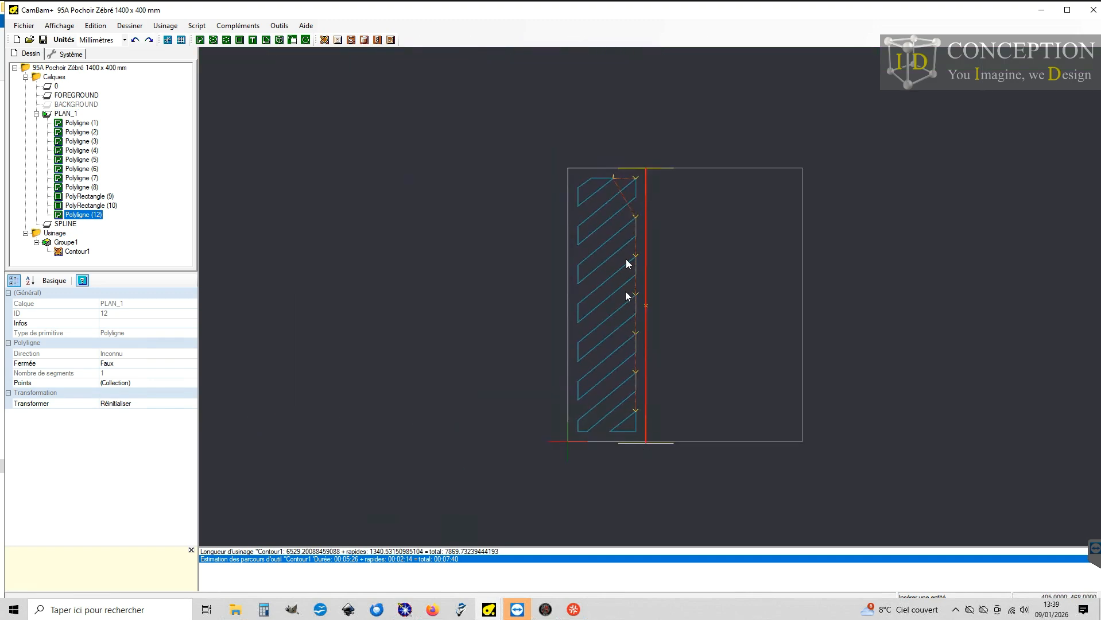
pyautogui.hotkey('shift', 'Up')
pyautogui.hotkey('shift', 'Up')
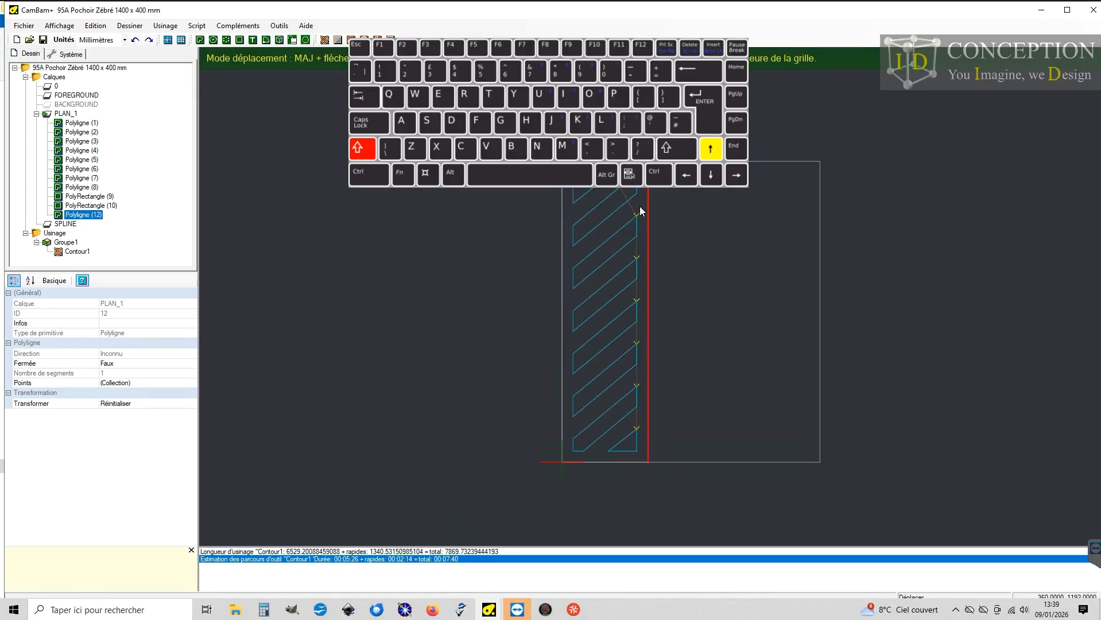
pyautogui.scroll(8, 652, 169)
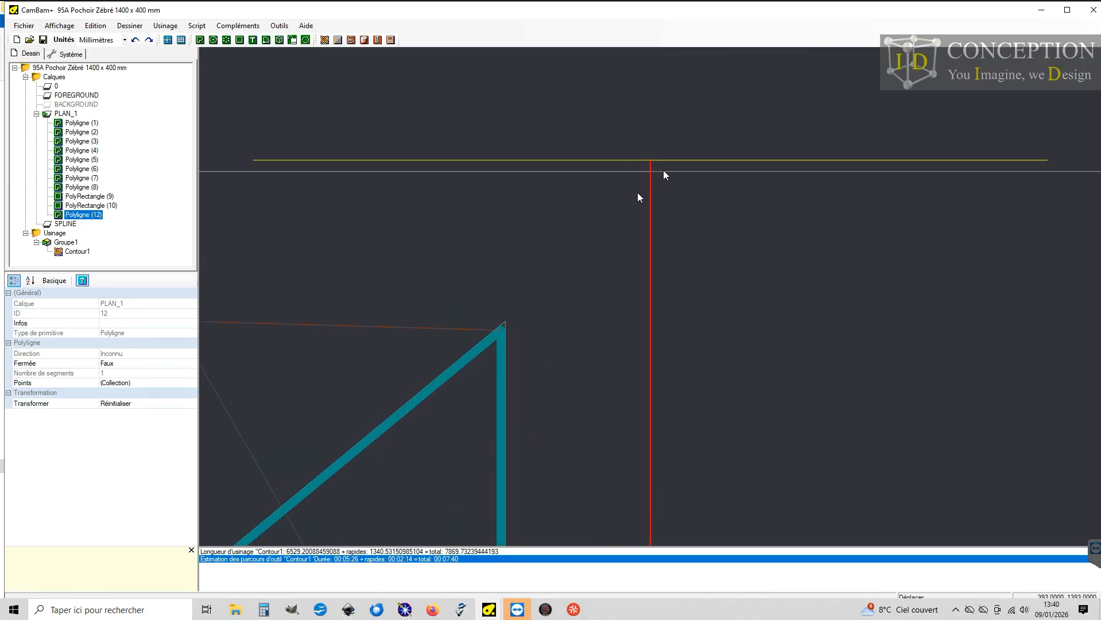
pyautogui.scroll(-8, 635, 94)
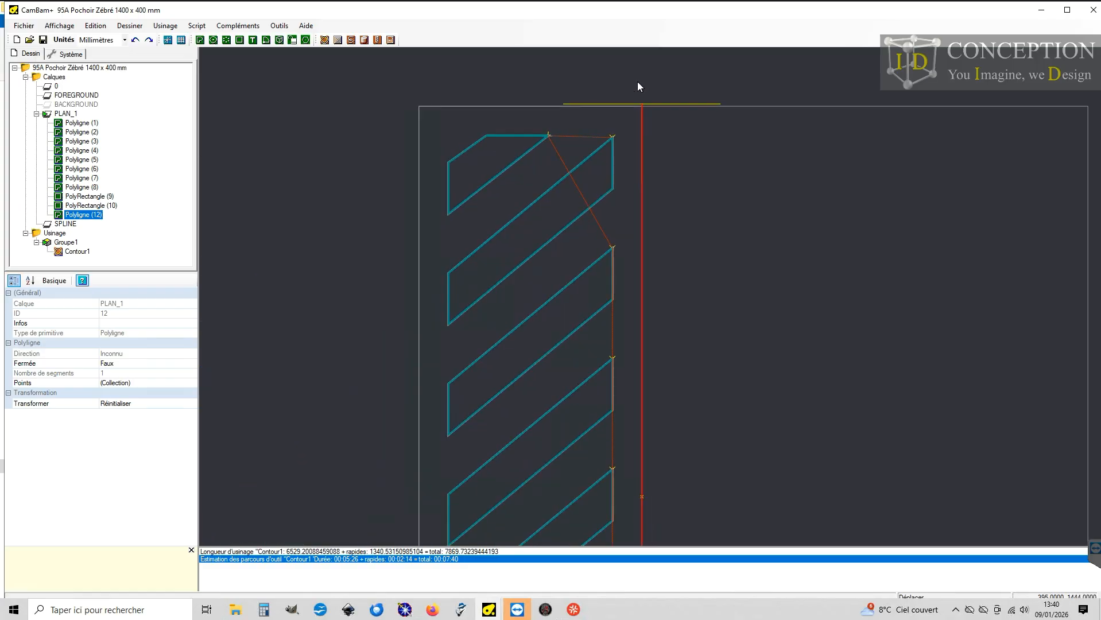
# Create a contour operation on the vertical separation line and generate its toolpath
pyautogui.scroll(2, 631, 472)
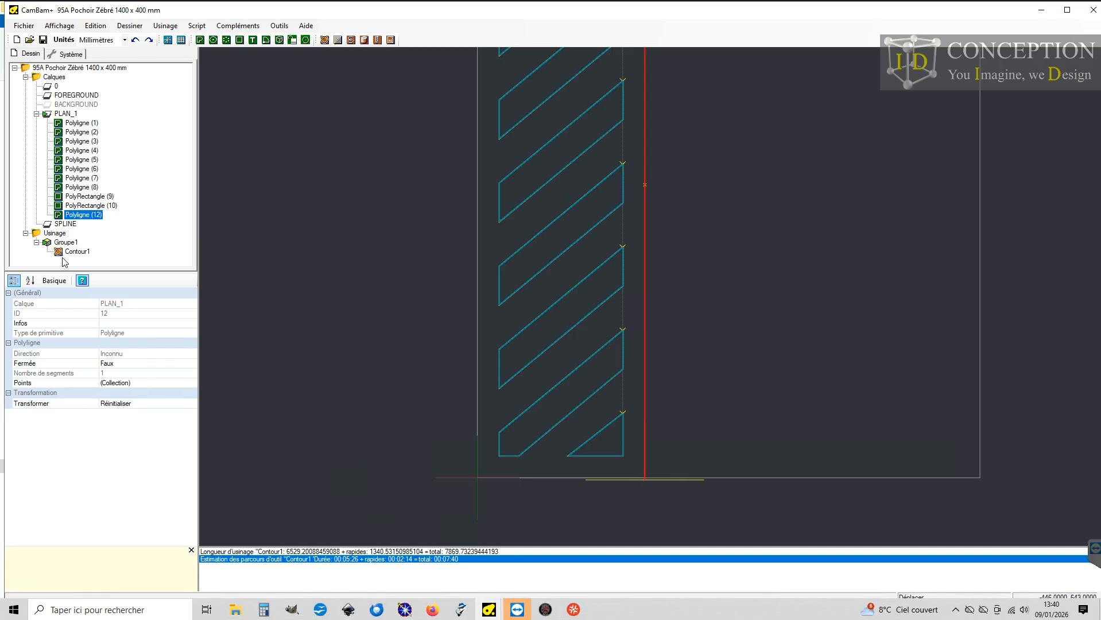
pyautogui.click(661, 293)
pyautogui.scroll(-2, 660, 294)
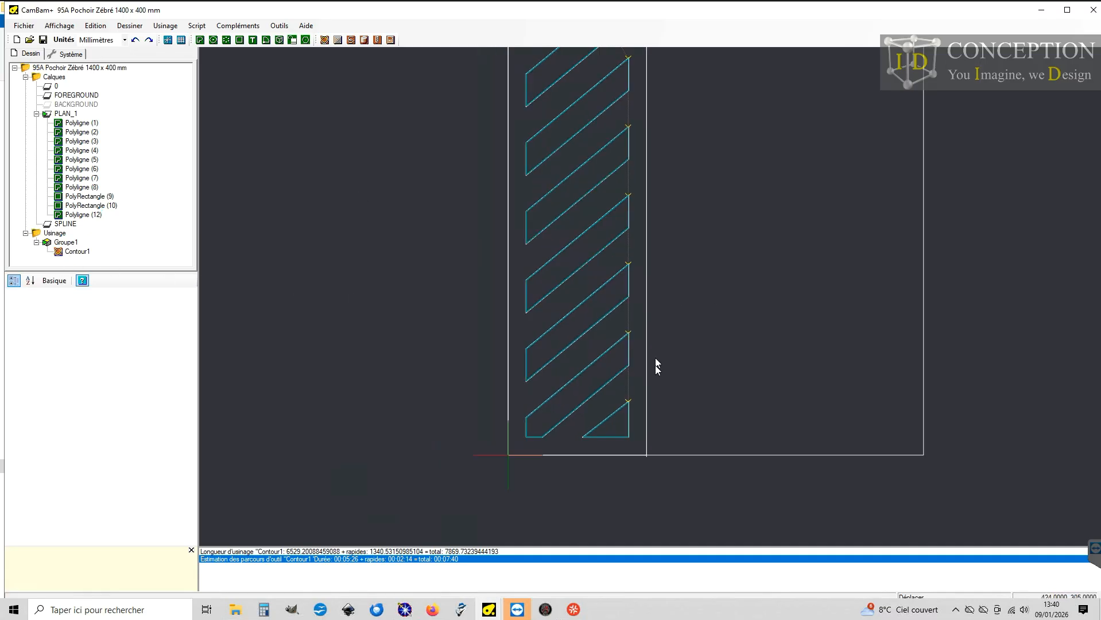
pyautogui.scroll(-2, 655, 371)
pyautogui.click(650, 145)
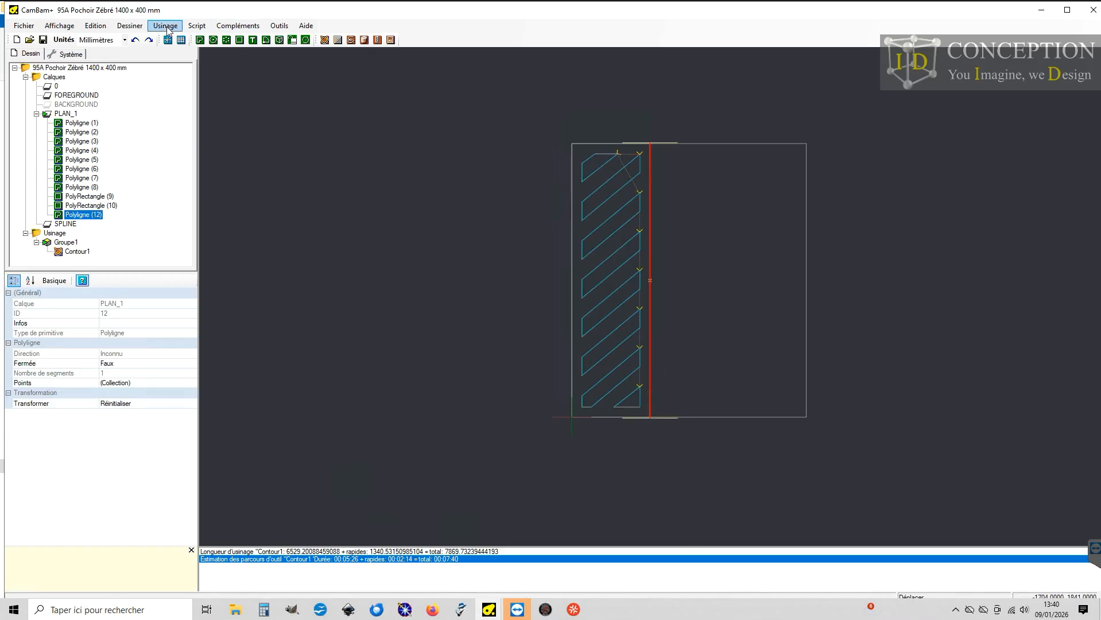
pyautogui.click(324, 40)
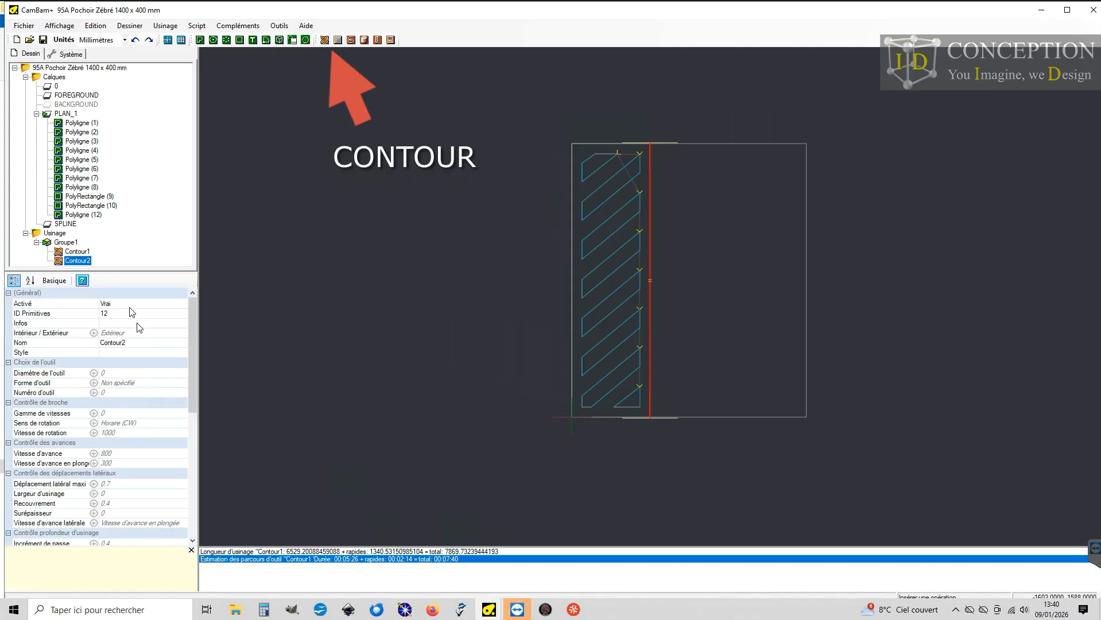
pyautogui.rightClick(82, 261)
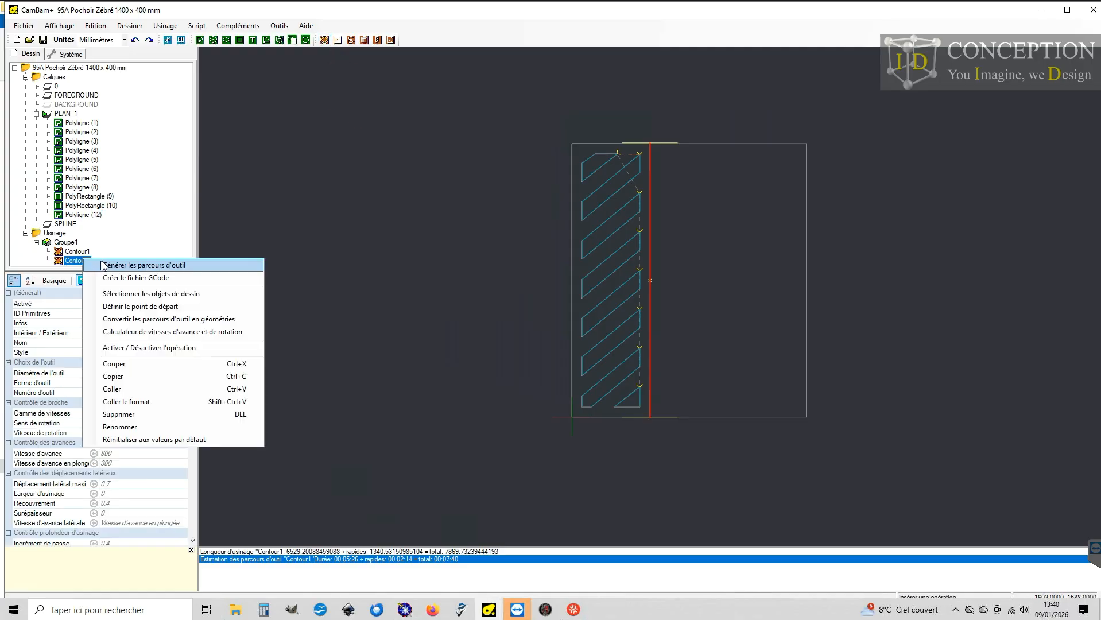
pyautogui.click(105, 265)
# Assign the Prozon MDF 6mm F3.00mm style to the separation line's contour operation and regenerate its toolpath
pyautogui.click(184, 352)
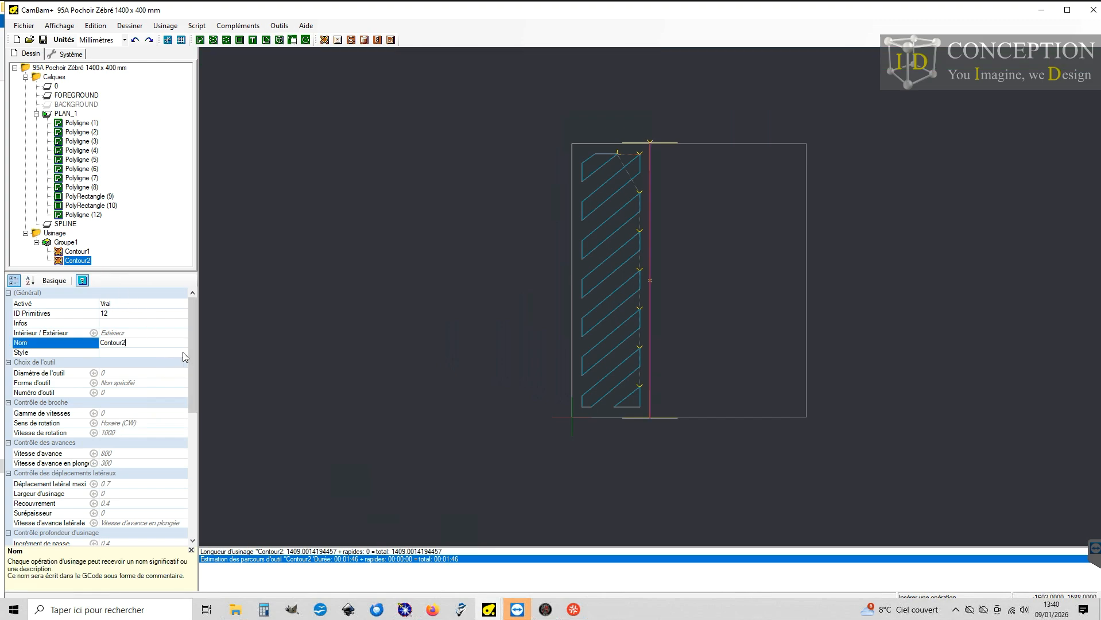
pyautogui.click(183, 353)
pyautogui.click(146, 385)
pyautogui.rightClick(85, 262)
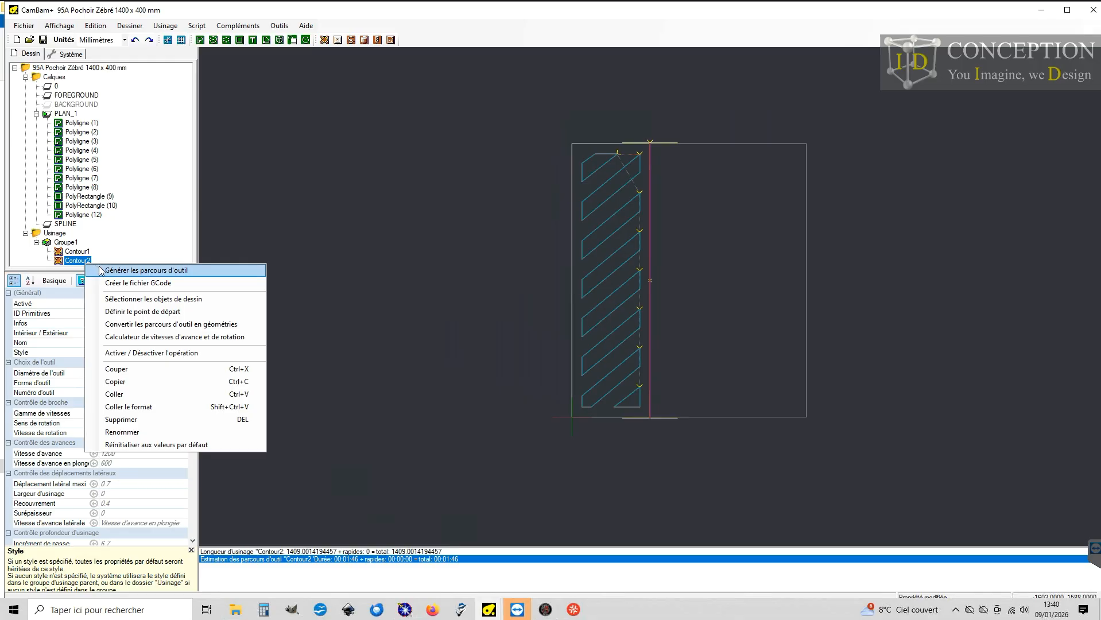
pyautogui.click(101, 270)
# Set the separation contour's cutting side to Intérieur, regenerate its toolpath and check it against the line
pyautogui.scroll(6, 648, 423)
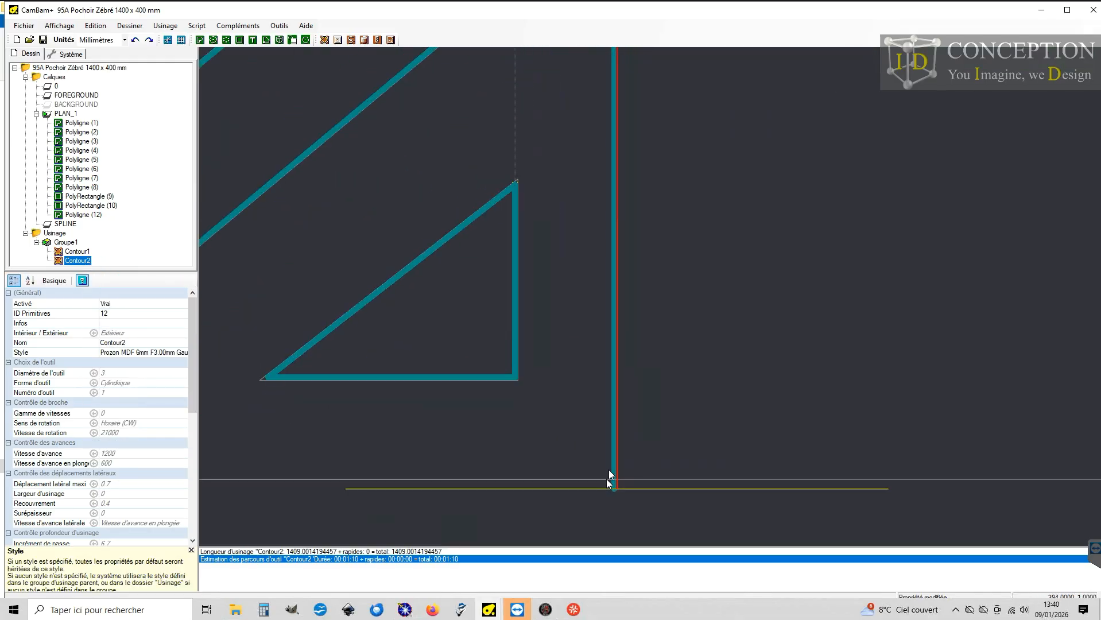
pyautogui.click(143, 333)
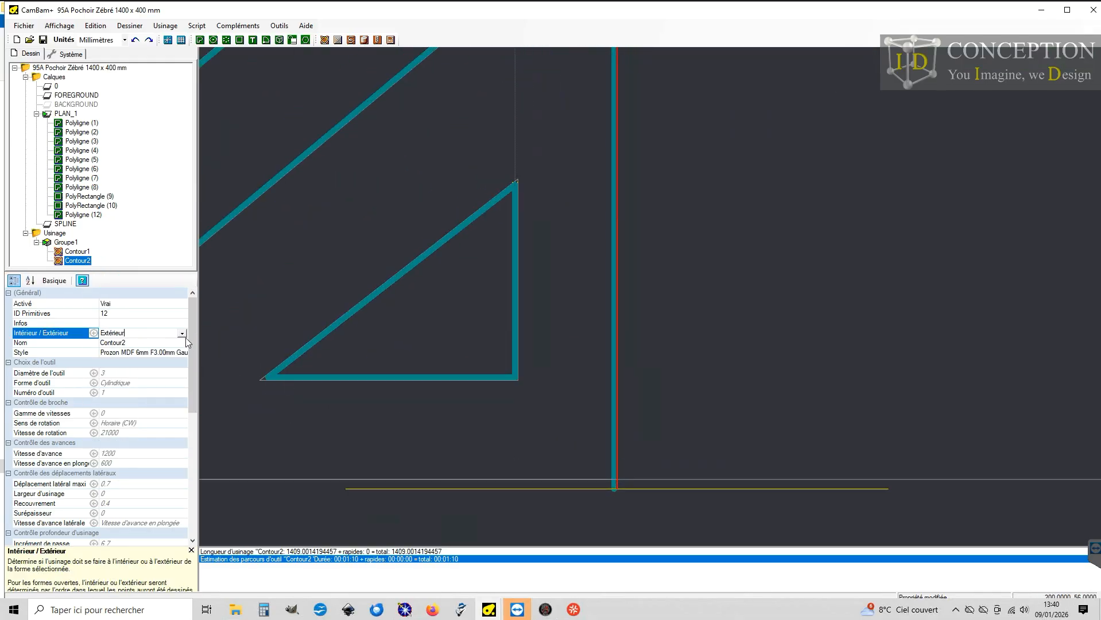
pyautogui.click(182, 333)
pyautogui.click(119, 350)
pyautogui.rightClick(82, 260)
pyautogui.click(107, 269)
pyautogui.scroll(-4, 669, 446)
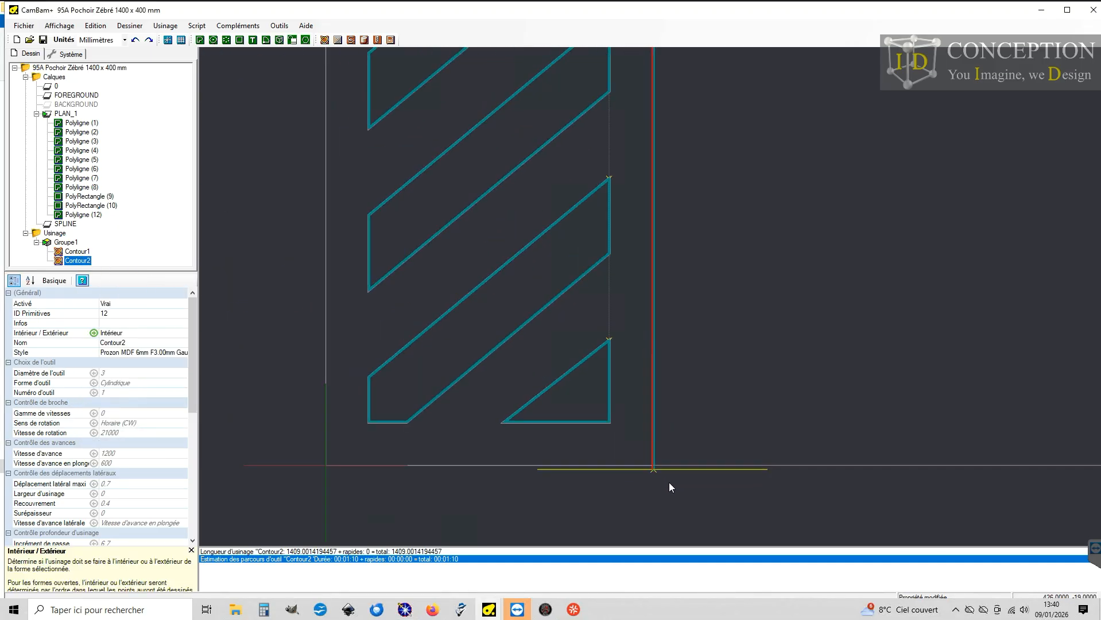
pyautogui.scroll(-5, 664, 494)
pyautogui.click(695, 228)
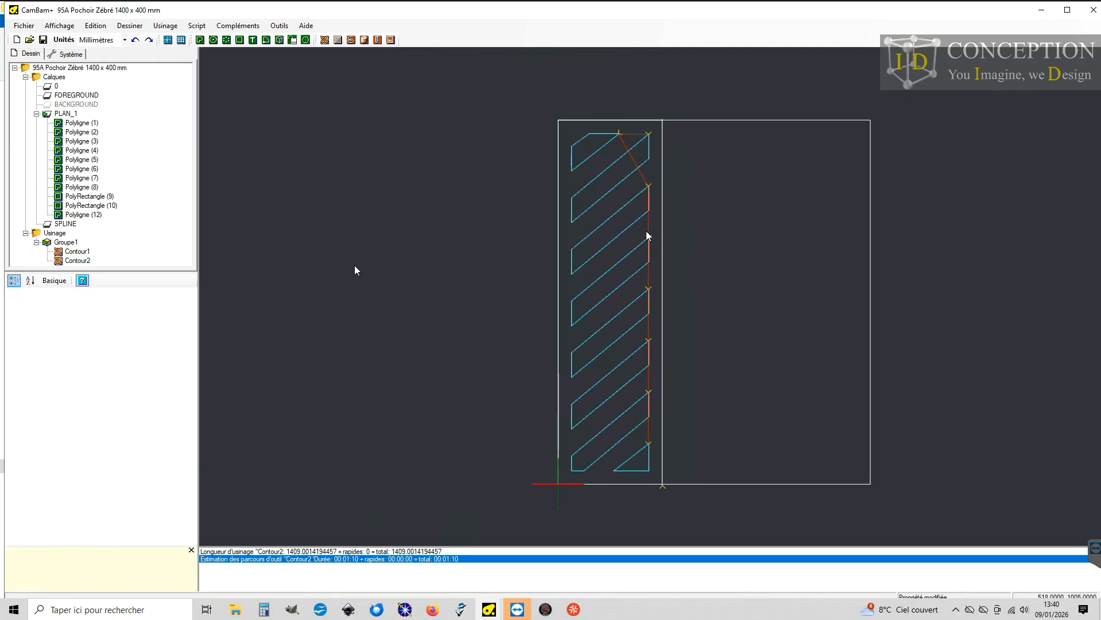
# Rename the machining group containing both contour operations as MDF6mm
pyautogui.click(67, 242)
pyautogui.click(67, 242)
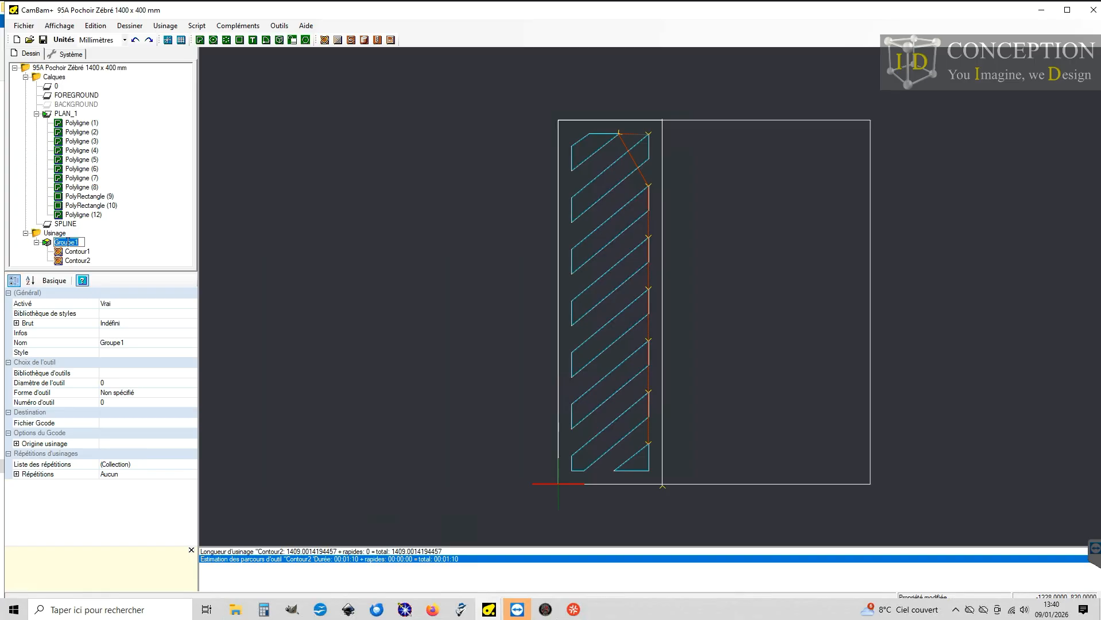
pyautogui.write('MDF6mm')
pyautogui.press('Return')
# Create the machining group's G-code file as 95A Pochoir Zébré 1400 x 400 mm.MDF6mm.nc in the Cambam folder, and save the drawing
pyautogui.rightClick(69, 241)
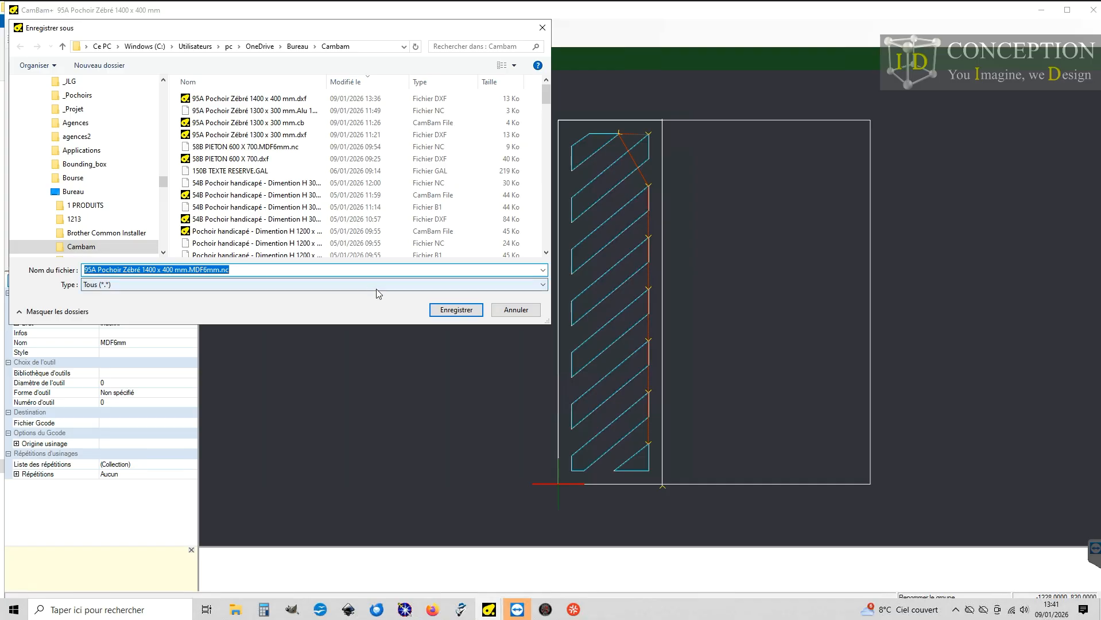
pyautogui.click(462, 311)
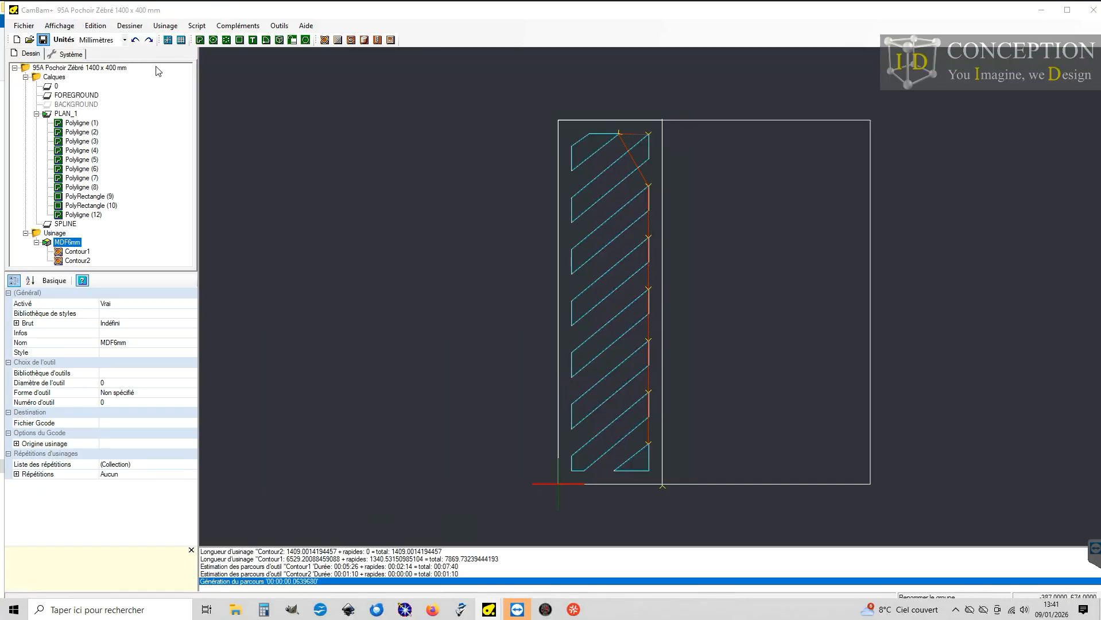
pyautogui.click(43, 39)
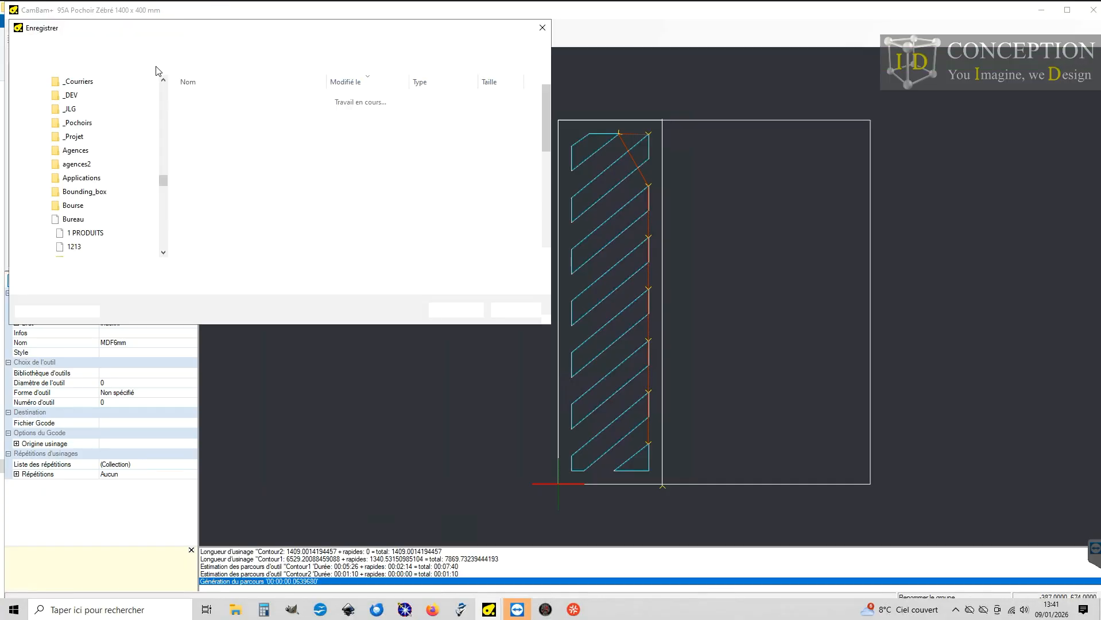
pyautogui.click(470, 311)
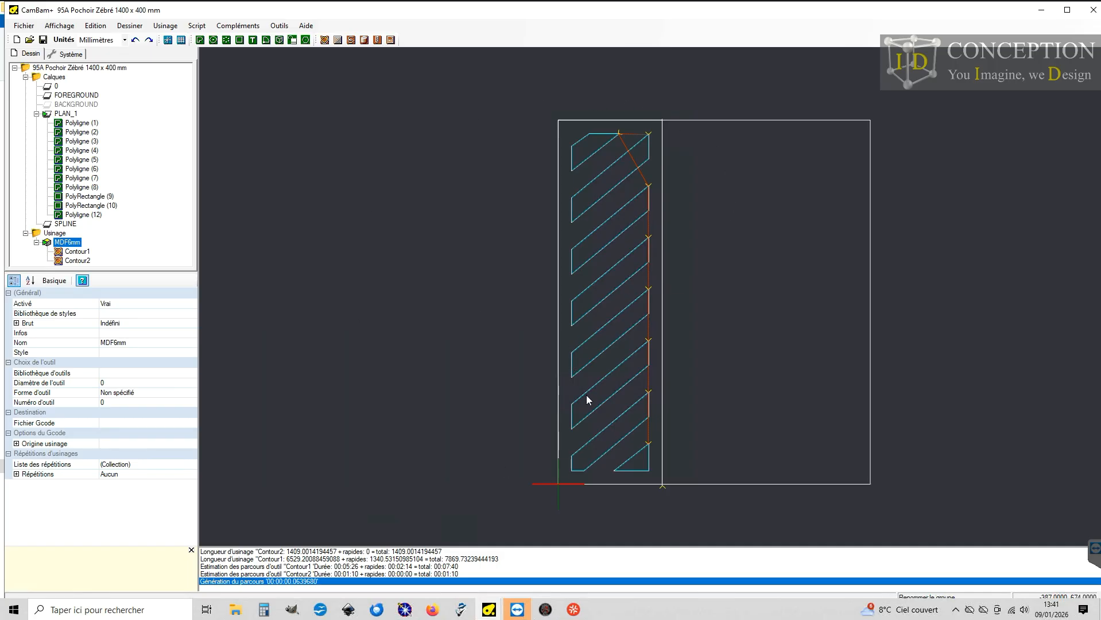